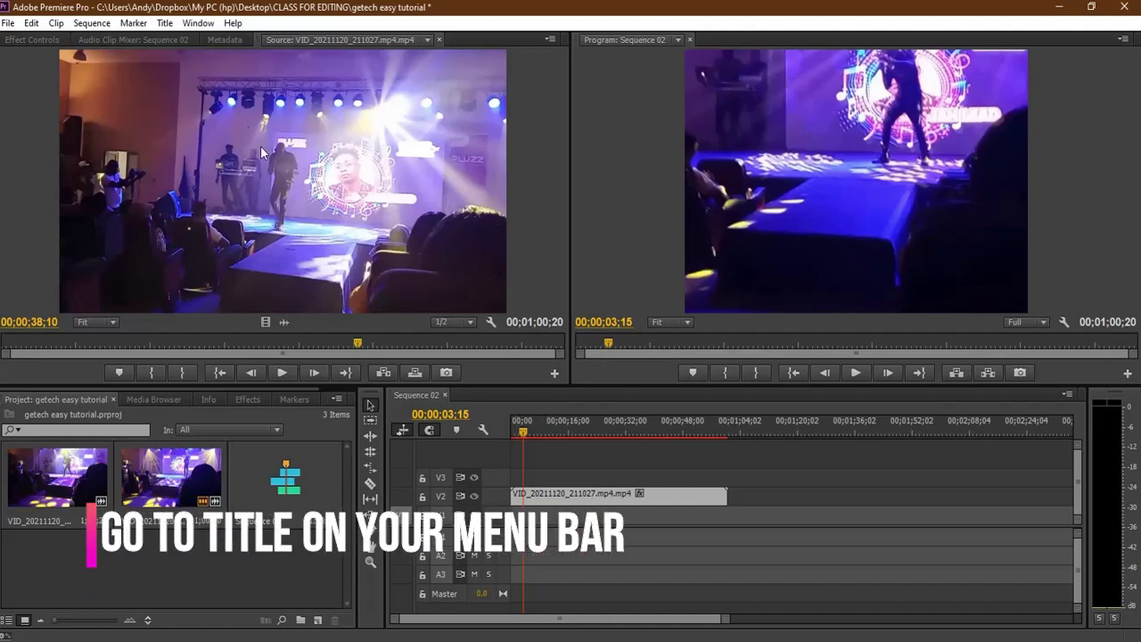
Step: Create a new default roll title named ROLL with the preset video settings
{"action": "left_click", "coordinate": [165, 23]}
{"action": "mouse_move", "coordinate": [181, 43]}
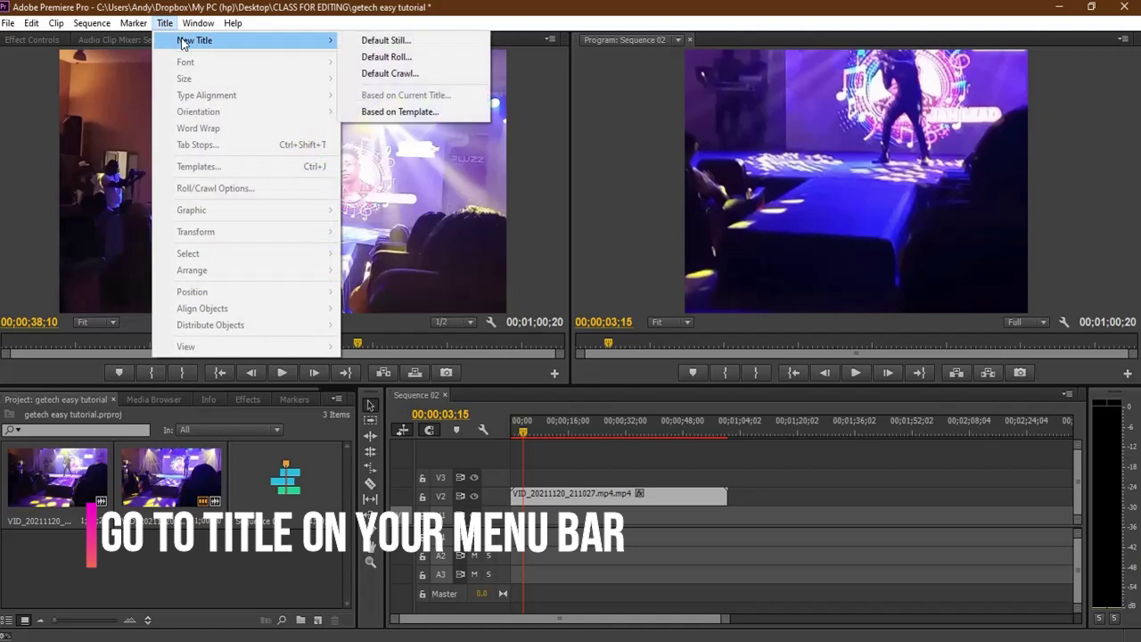
{"action": "left_click", "coordinate": [393, 57]}
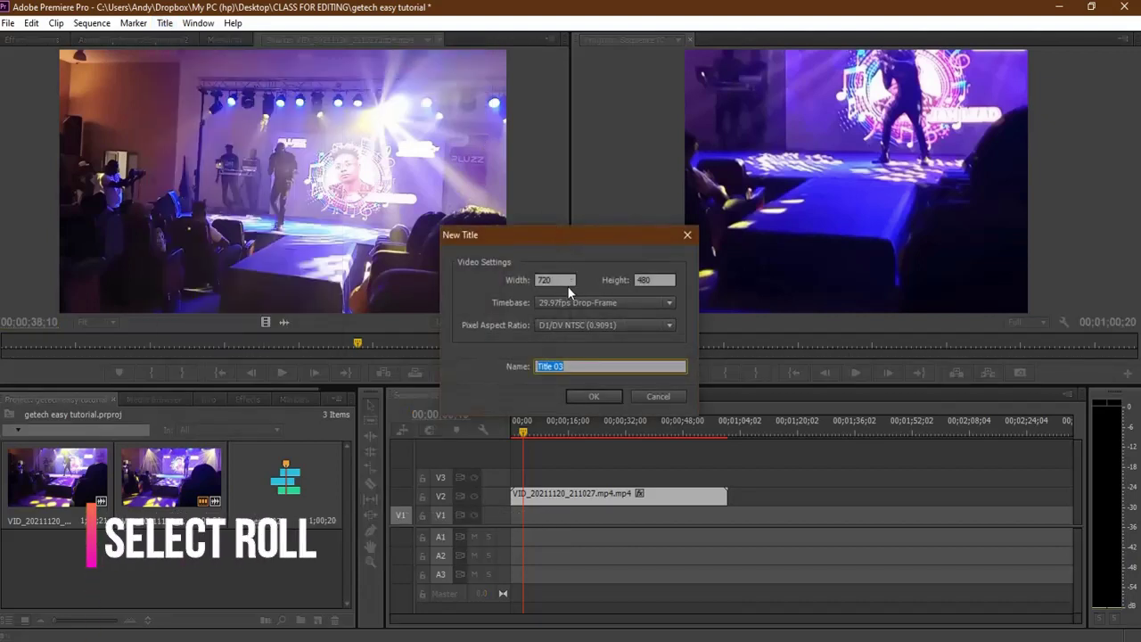
{"action": "type", "text": "ROLL"}
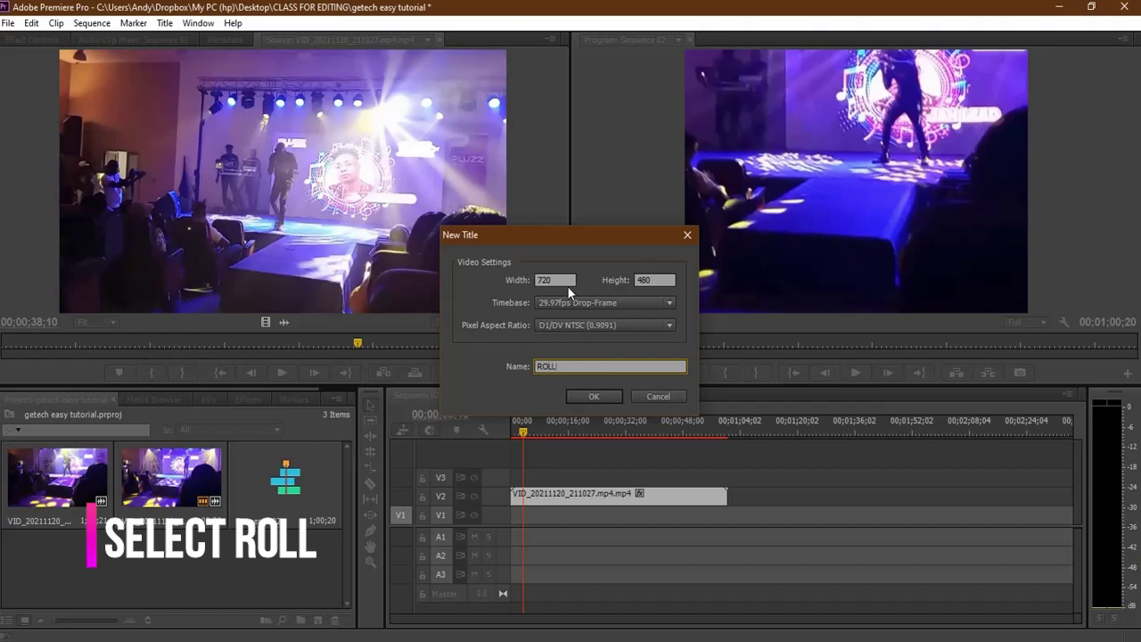
{"action": "left_click", "coordinate": [609, 398]}
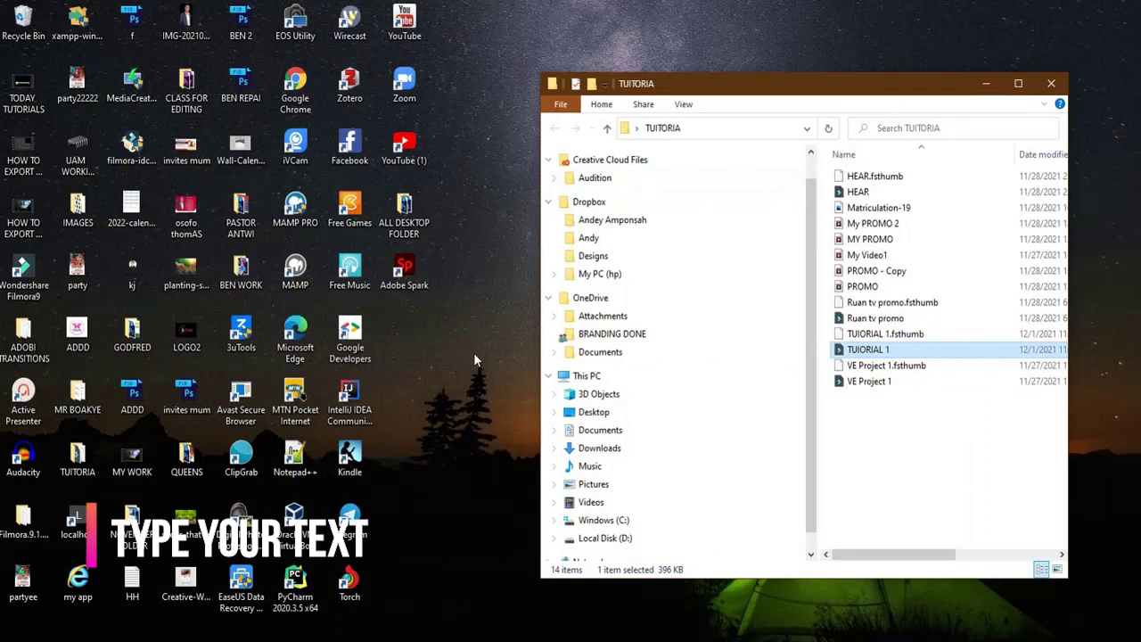
Step: Open the HH text file from the desktop, copy all its text and return to Premiere Pro
{"action": "double_click", "coordinate": [134, 580]}
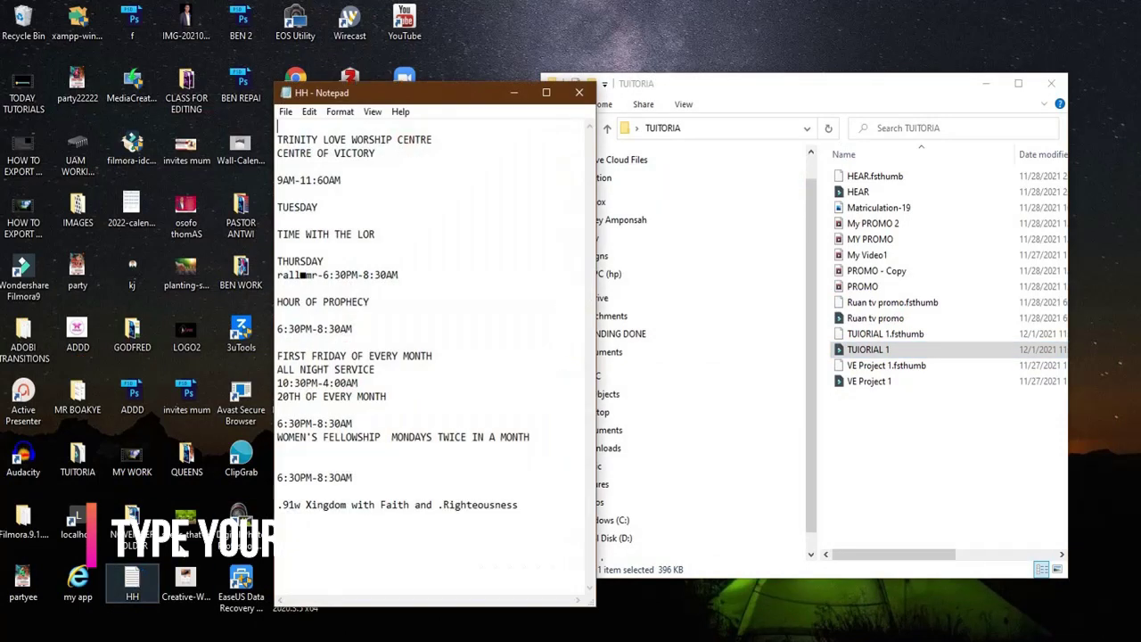
{"action": "left_click_drag", "start_coordinate": [529, 509], "coordinate": [279, 138]}
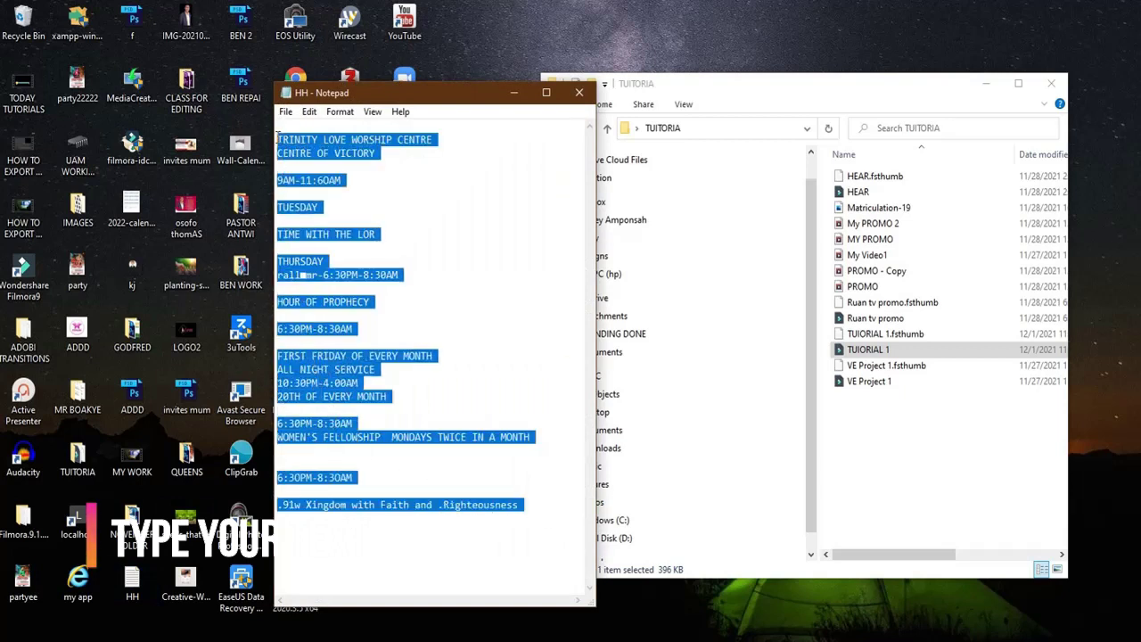
{"action": "right_click", "coordinate": [314, 199]}
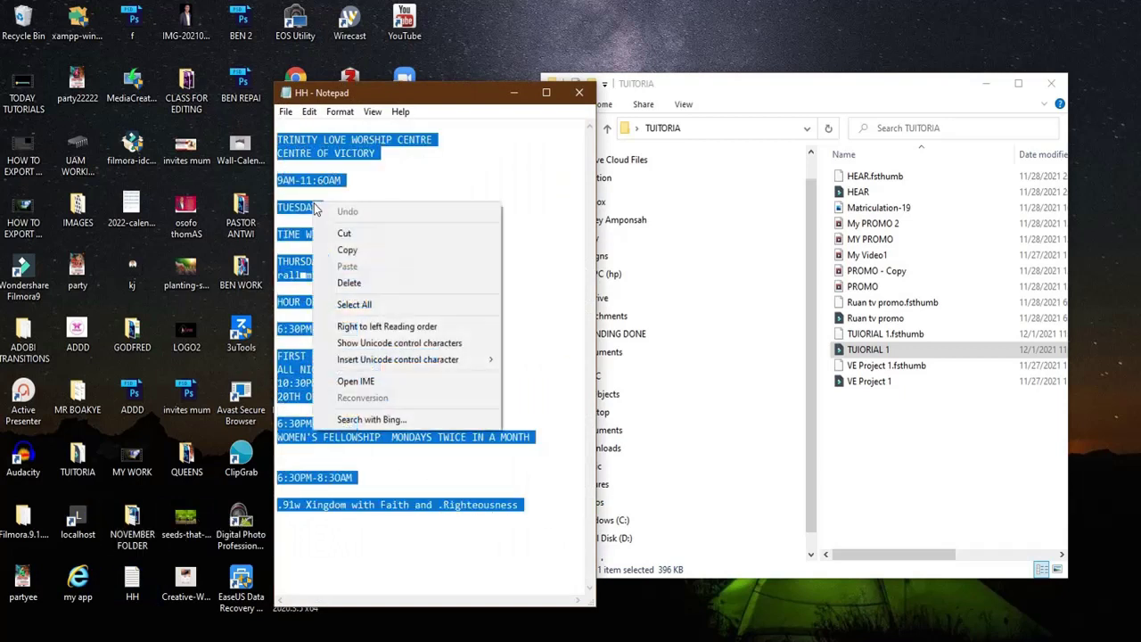
{"action": "left_click", "coordinate": [357, 250]}
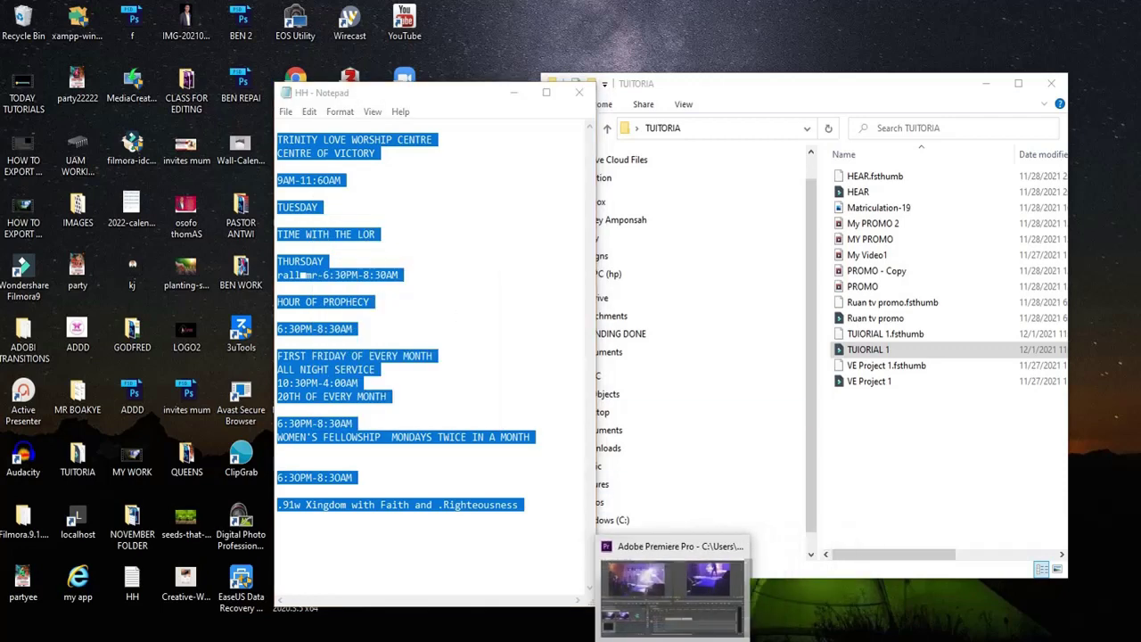
{"action": "left_click", "coordinate": [713, 629]}
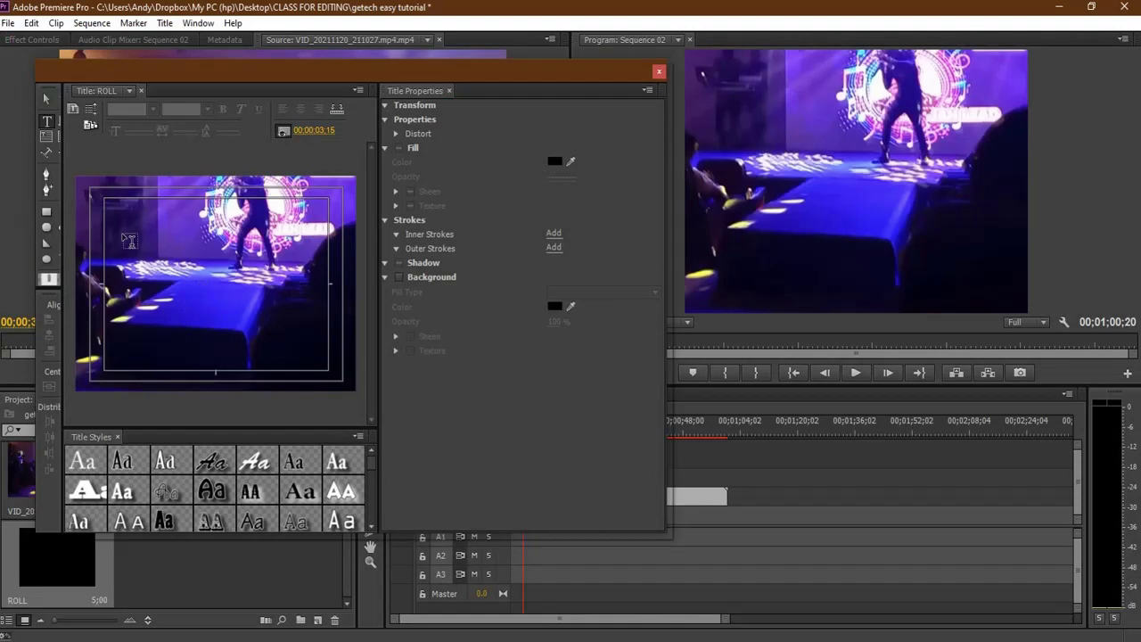
Step: Start a text object near the top of the title frame, using the Century font at size 31
{"action": "left_click", "coordinate": [164, 230]}
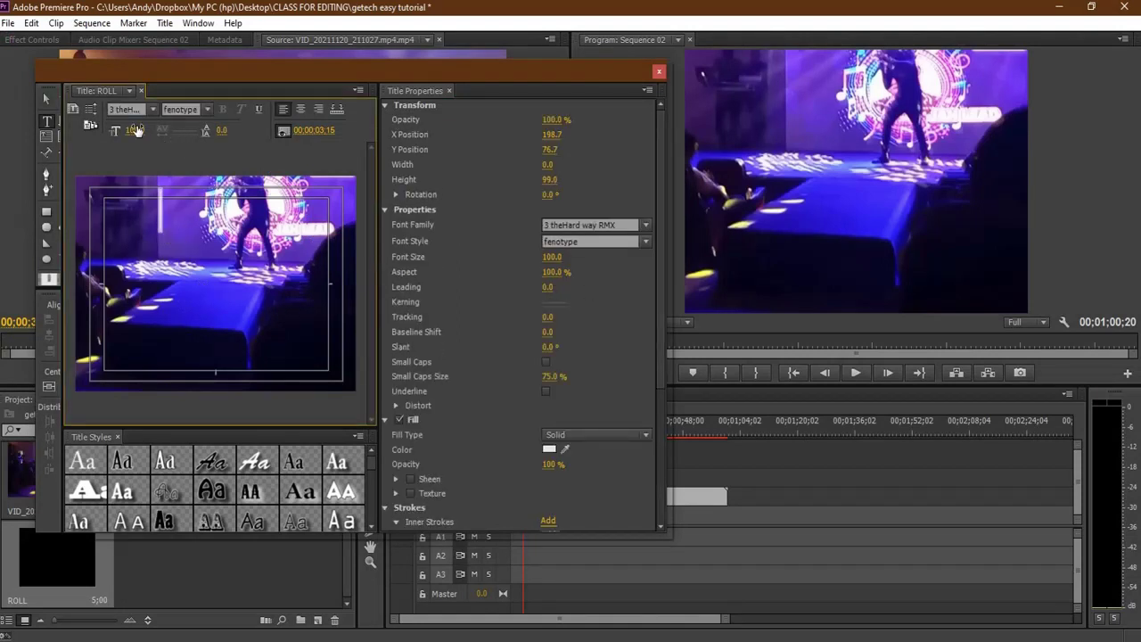
{"action": "left_click", "coordinate": [151, 108]}
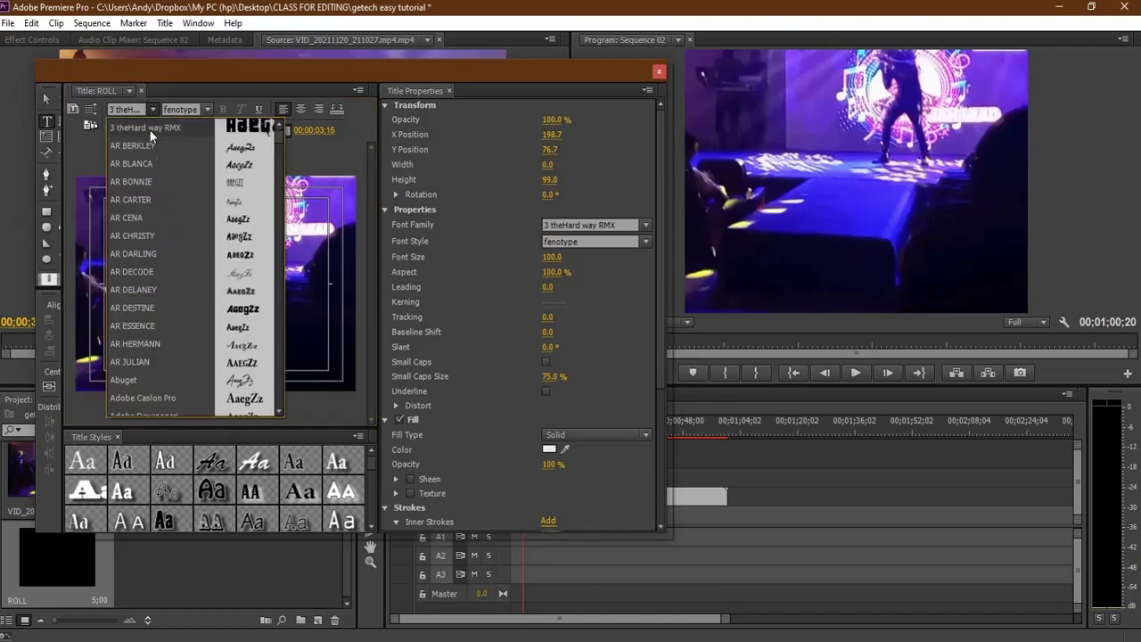
{"action": "scroll", "coordinate": [145, 266], "scroll_direction": "down", "scroll_amount": 2}
{"action": "scroll", "coordinate": [146, 266], "scroll_direction": "down", "scroll_amount": 10}
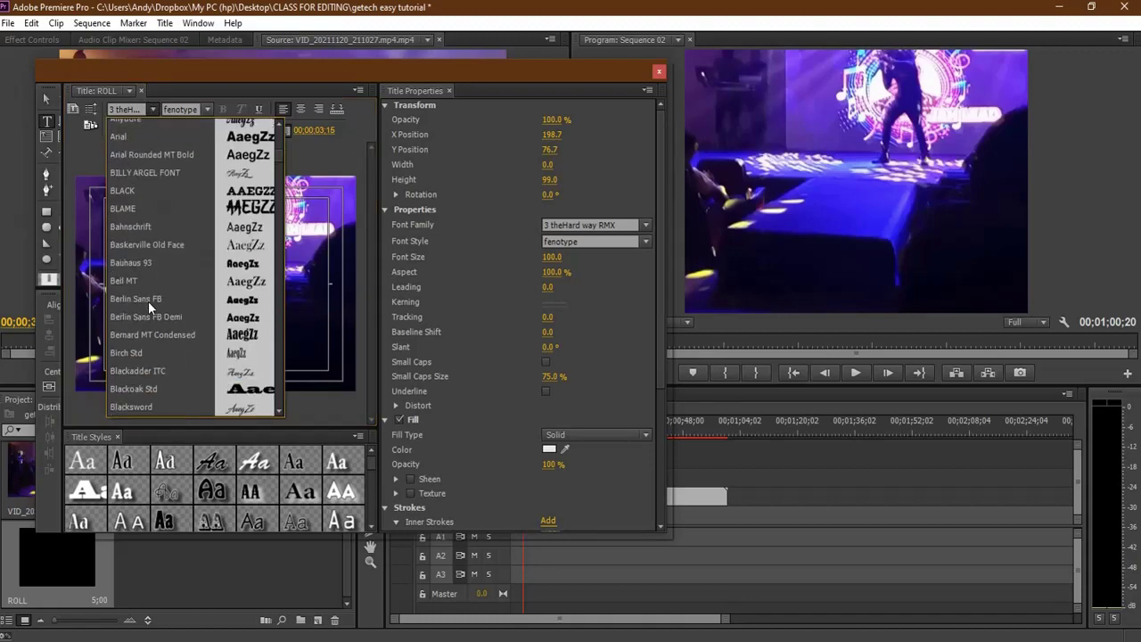
{"action": "scroll", "coordinate": [148, 302], "scroll_direction": "down", "scroll_amount": 7}
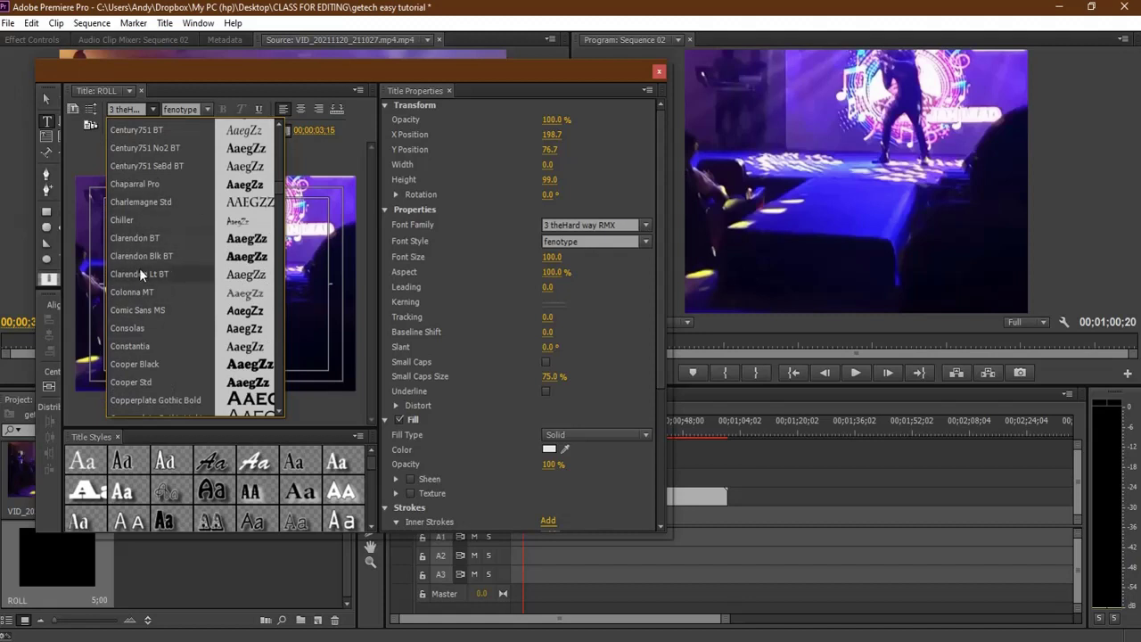
{"action": "scroll", "coordinate": [143, 167], "scroll_direction": "up", "scroll_amount": 1}
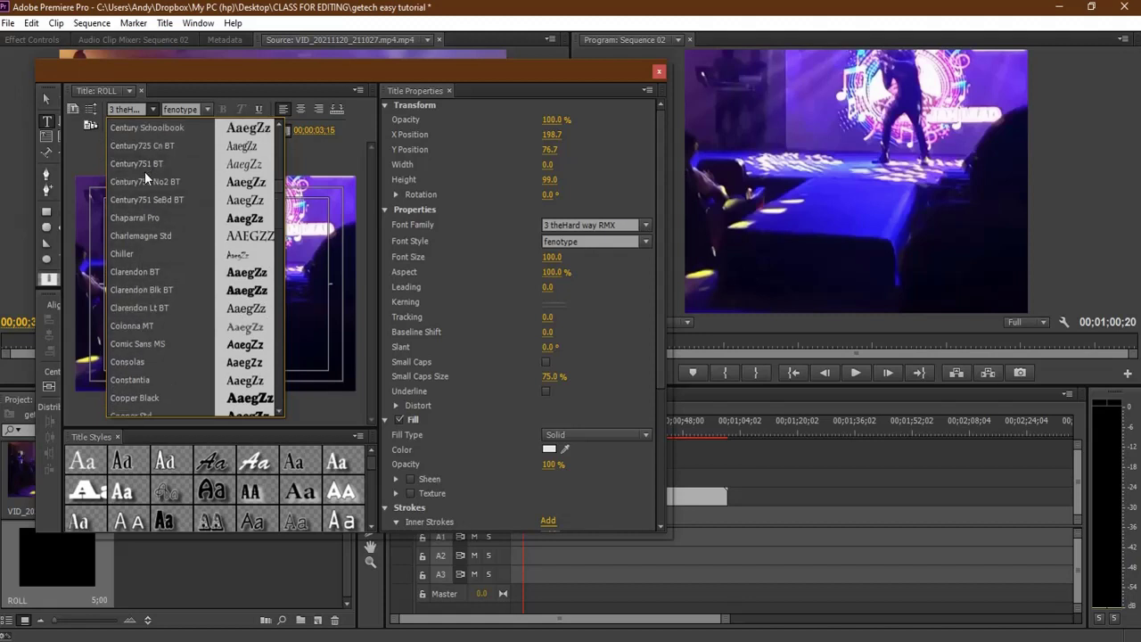
{"action": "scroll", "coordinate": [148, 183], "scroll_direction": "up", "scroll_amount": 2}
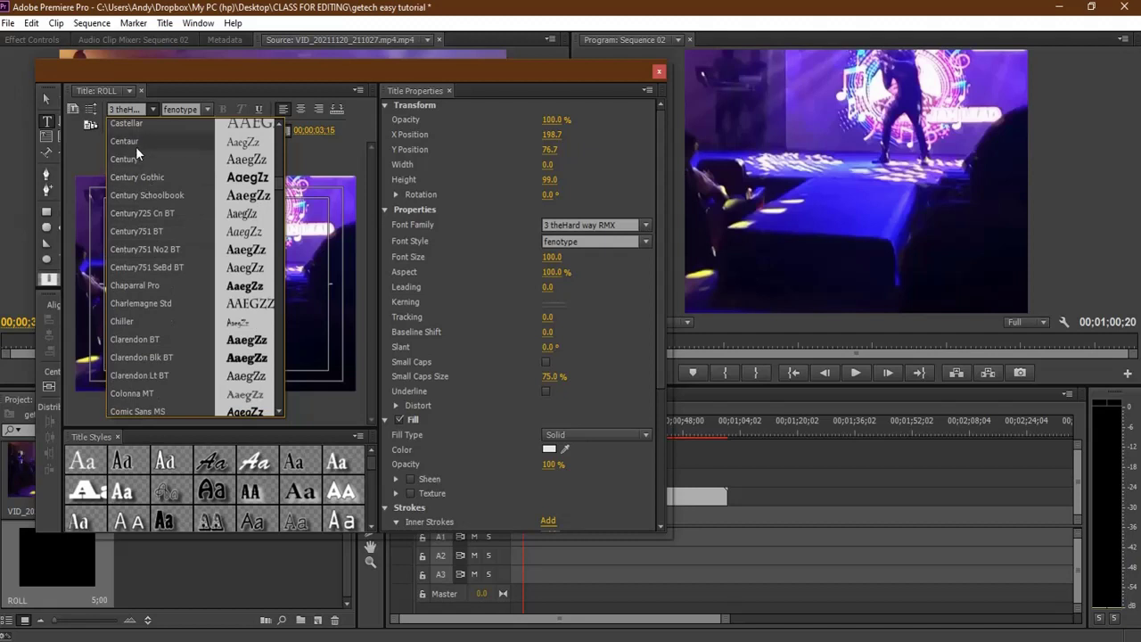
{"action": "left_click", "coordinate": [136, 146]}
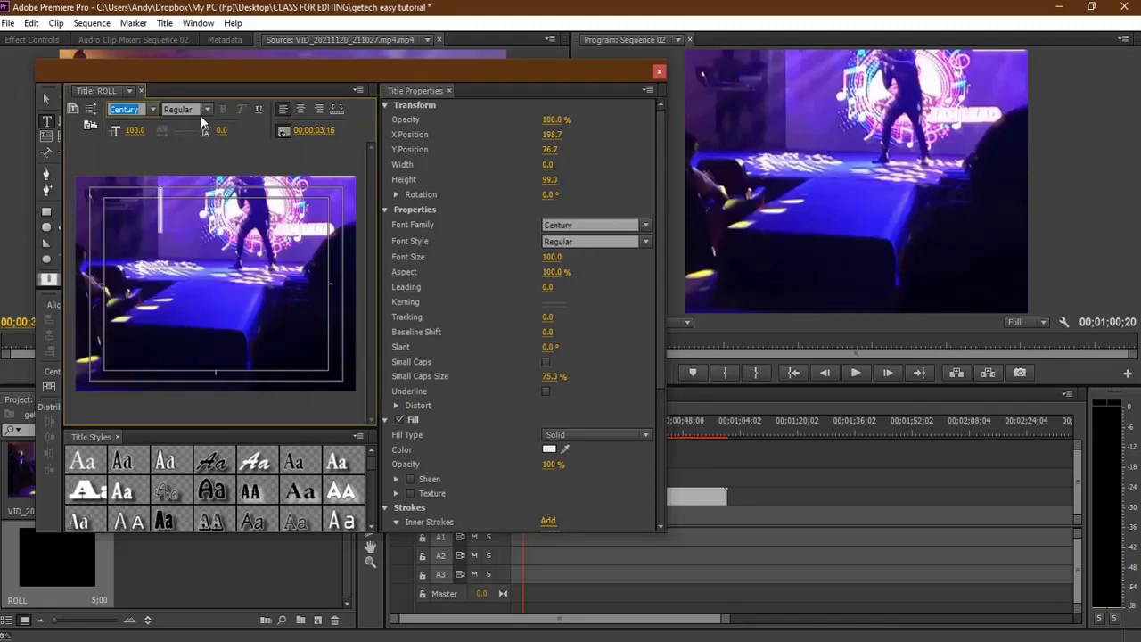
{"action": "left_click_drag", "start_coordinate": [135, 134], "coordinate": [59, 127]}
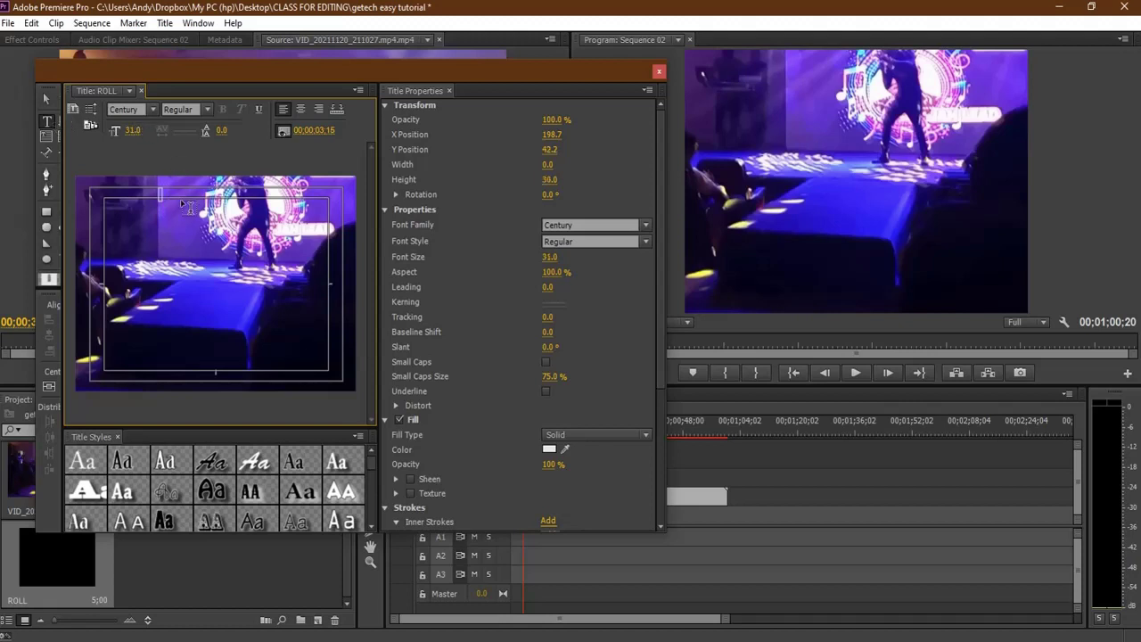
Step: Paste the copied text into the title and set the font size of all of it to 20
{"action": "key", "text": "ctrl+v"}
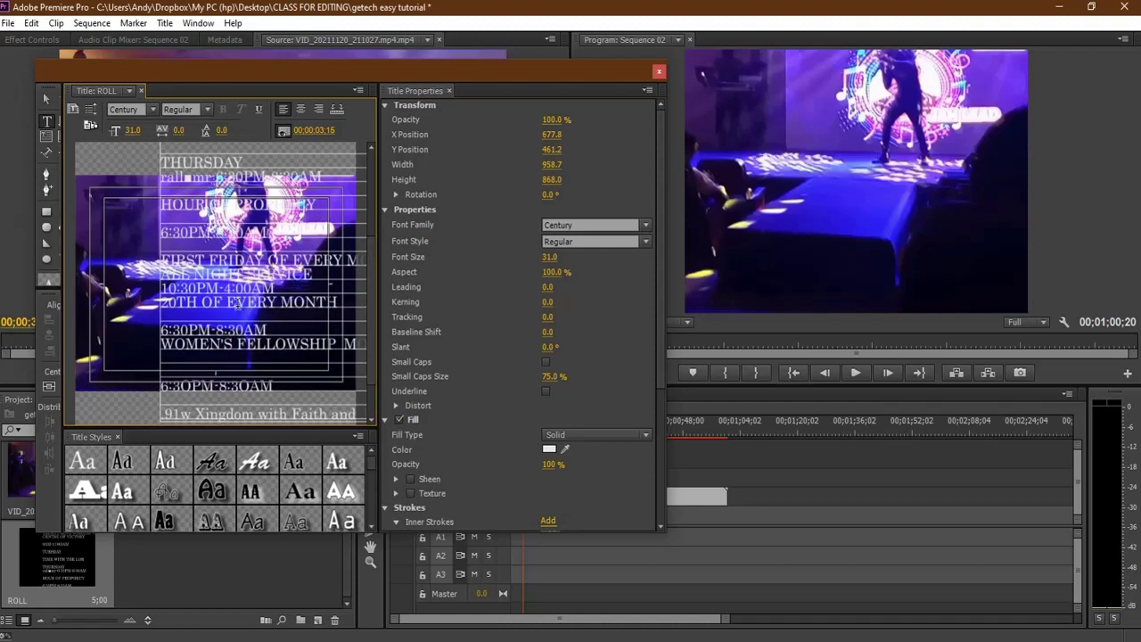
{"action": "key", "text": "ctrl+a"}
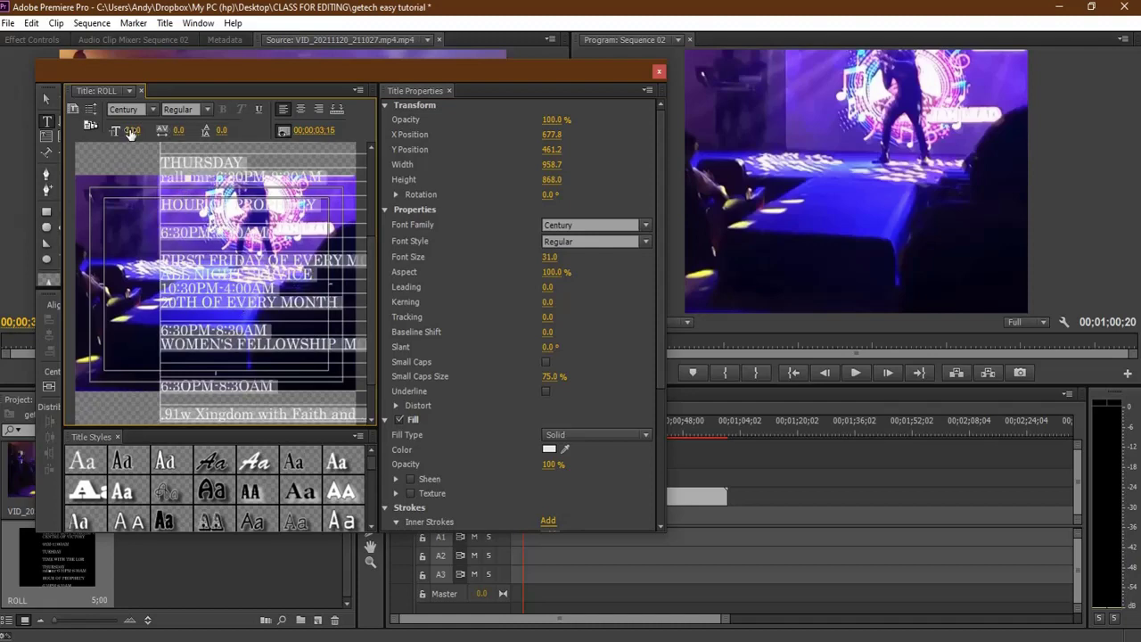
{"action": "left_click_drag", "start_coordinate": [122, 131], "coordinate": [90, 118]}
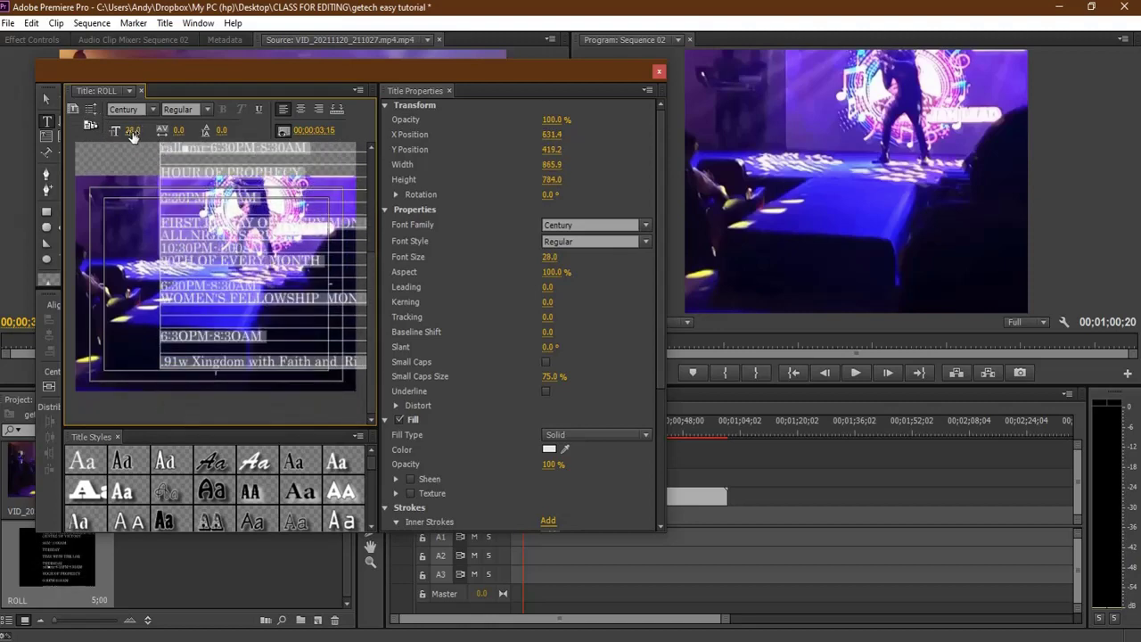
{"action": "left_click", "coordinate": [132, 130]}
{"action": "type", "text": "20"}
{"action": "key", "text": "Return"}
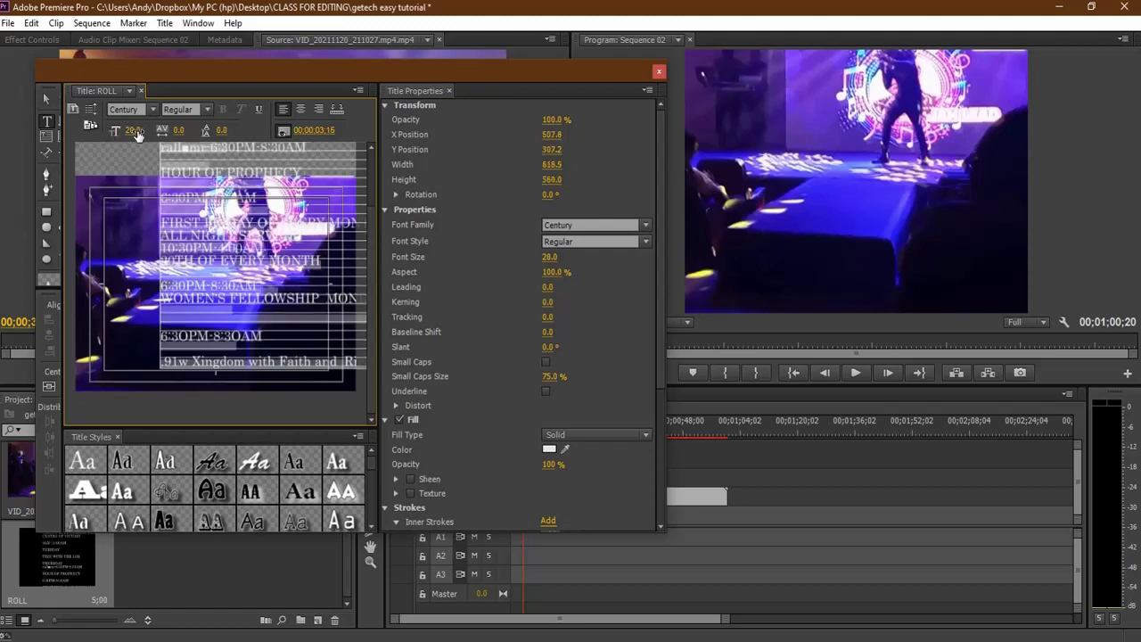
Step: Move the text block to about X 342.5, Y 332.3 and break the line before "MONDAYS TWICE IN A MONTH"
{"action": "left_click", "coordinate": [47, 98]}
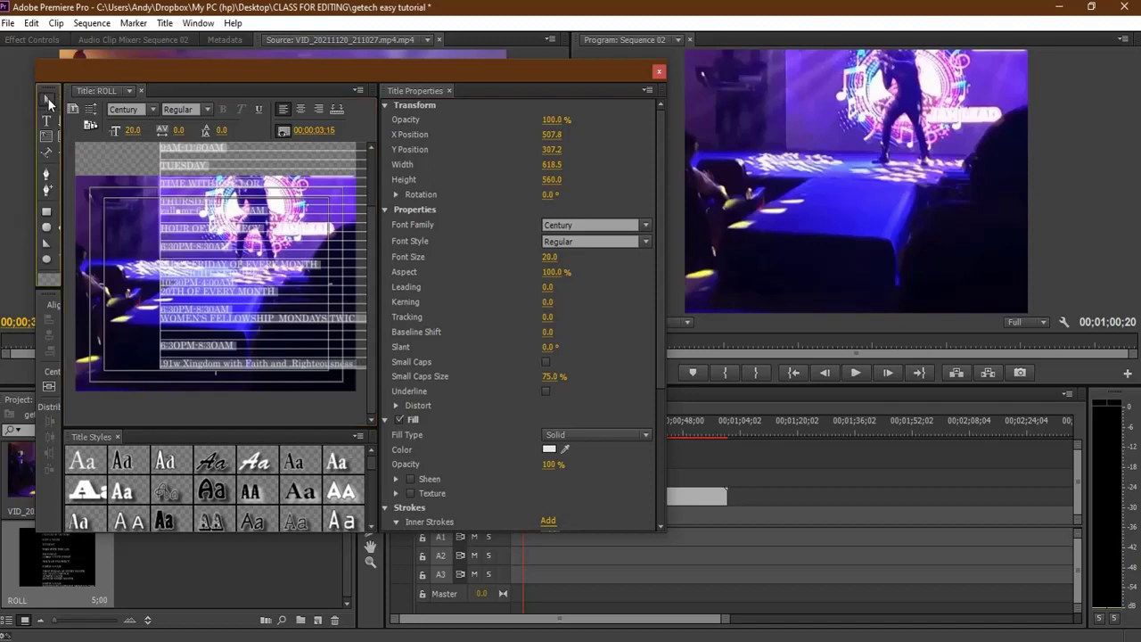
{"action": "left_click_drag", "start_coordinate": [213, 247], "coordinate": [143, 257]}
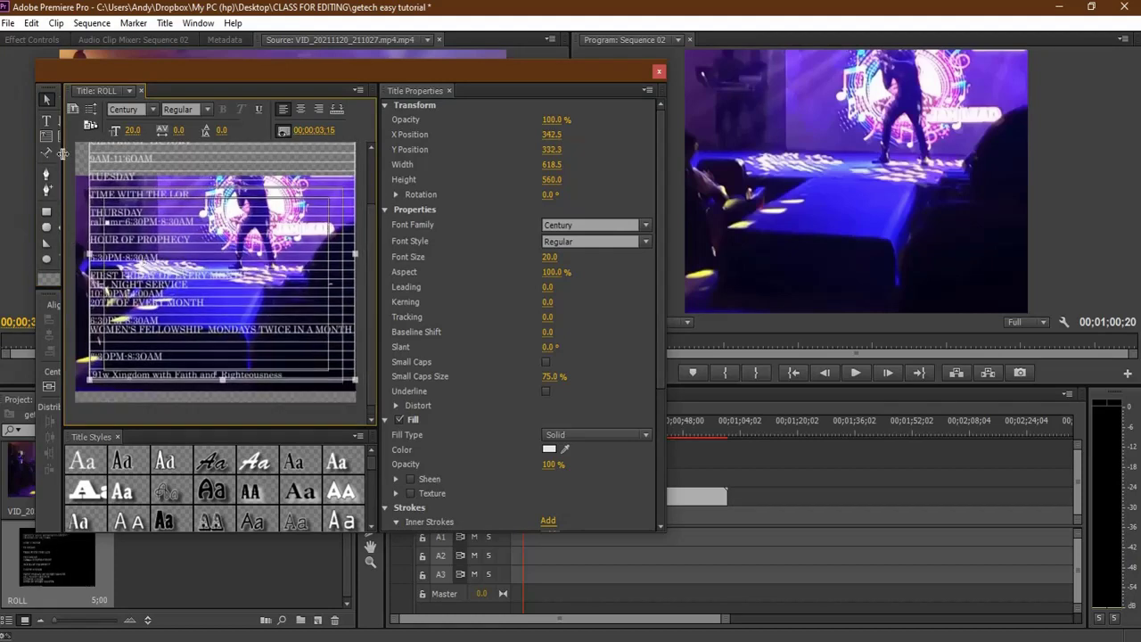
{"action": "left_click", "coordinate": [46, 120]}
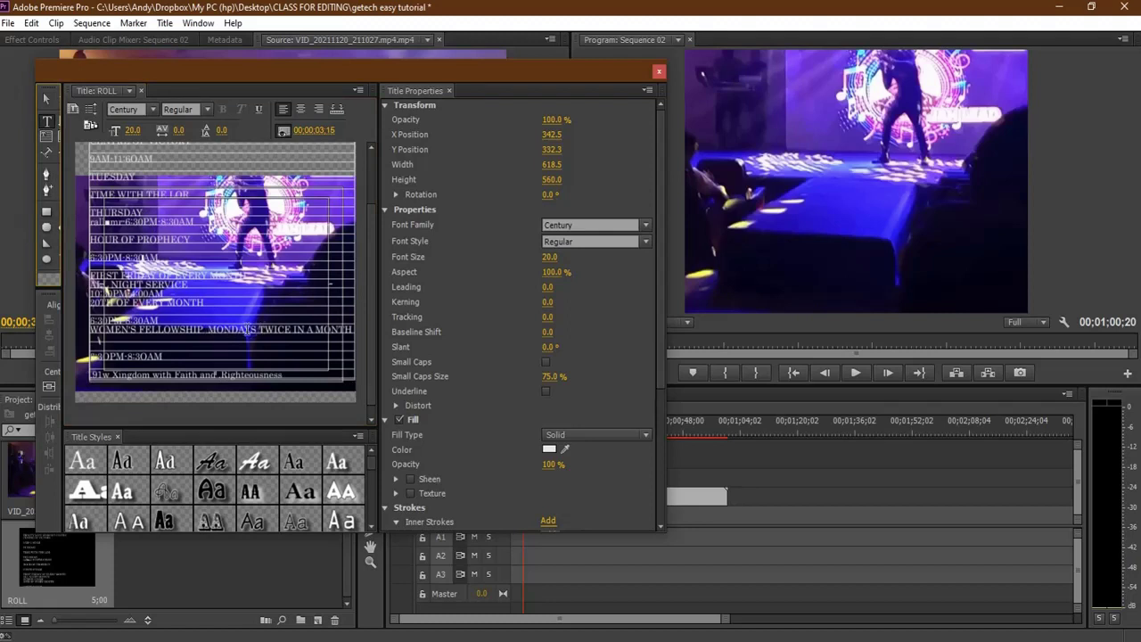
{"action": "left_click", "coordinate": [208, 326]}
{"action": "key", "text": "Return"}
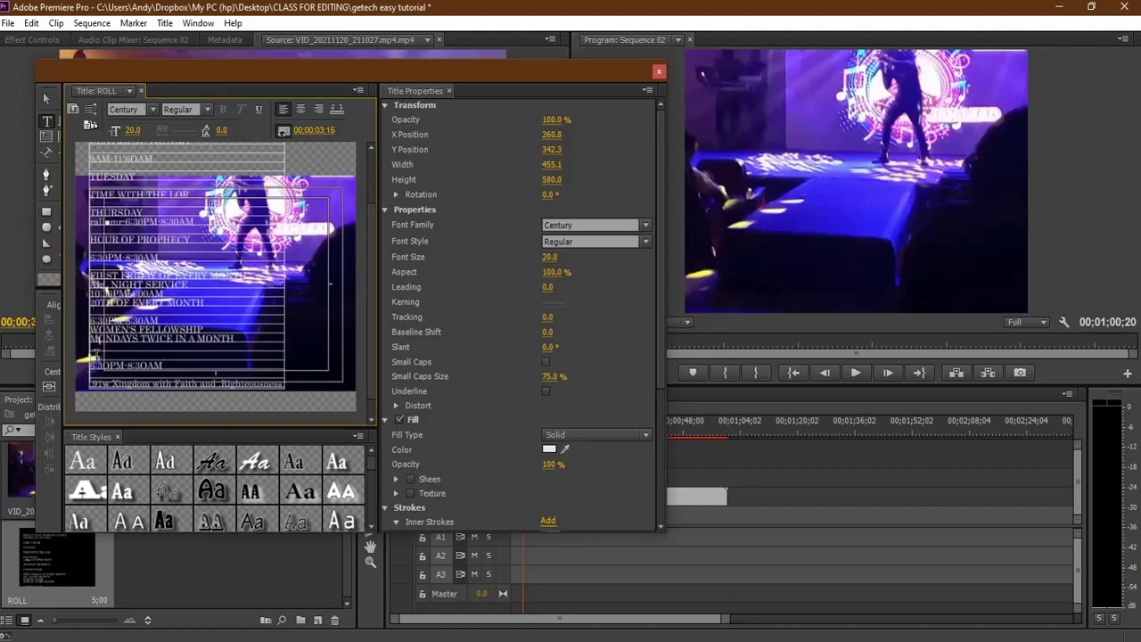
Step: Delete the blank lines above the 9AM-11:60AM, TUESDAY, HOUR OF PROPHECY, FIRST FRIDAY and separate 6:30PM-8:30AM lines of the title text
{"action": "key", "text": "BackSpace"}
{"action": "key", "text": "BackSpace"}
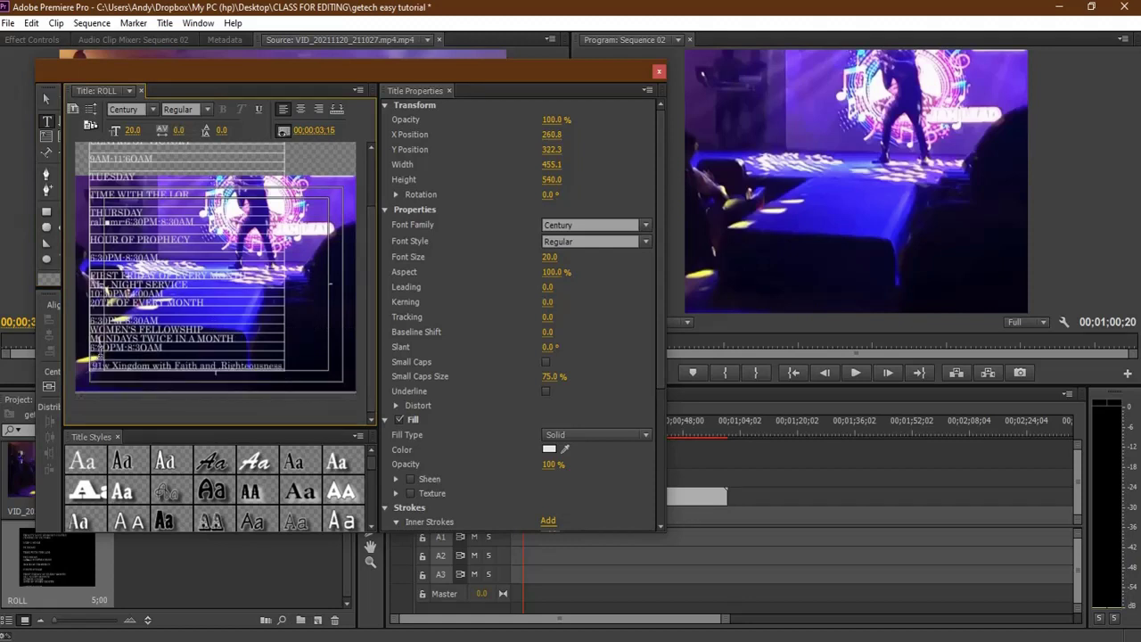
{"action": "left_click", "coordinate": [96, 312]}
{"action": "key", "text": "BackSpace"}
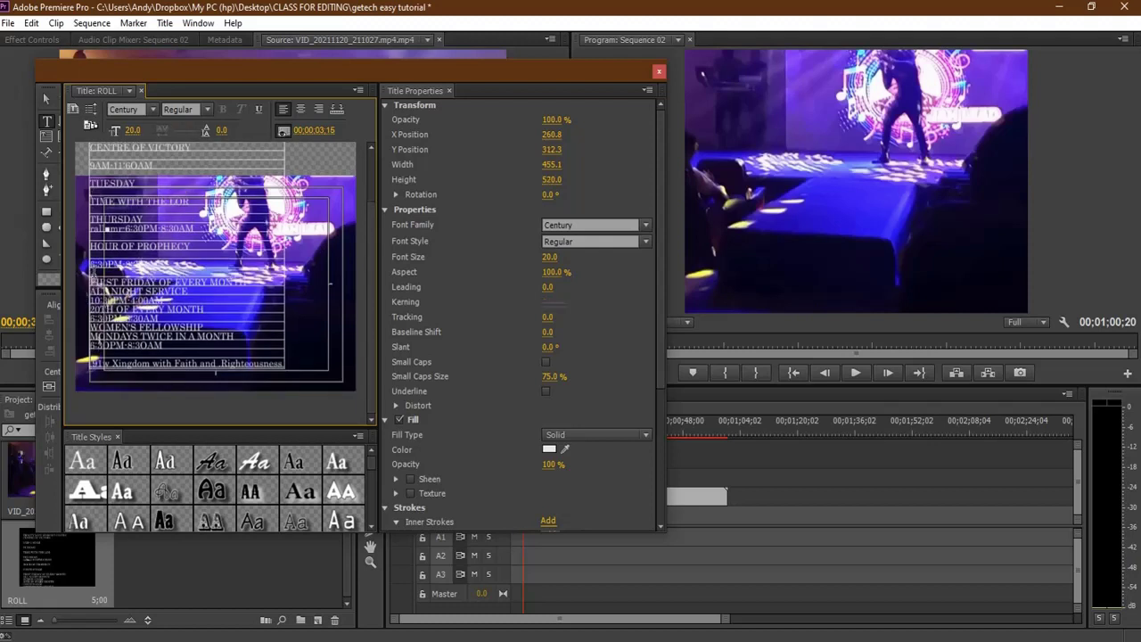
{"action": "key", "text": "BackSpace"}
{"action": "left_click", "coordinate": [94, 254]}
{"action": "key", "text": "BackSpace"}
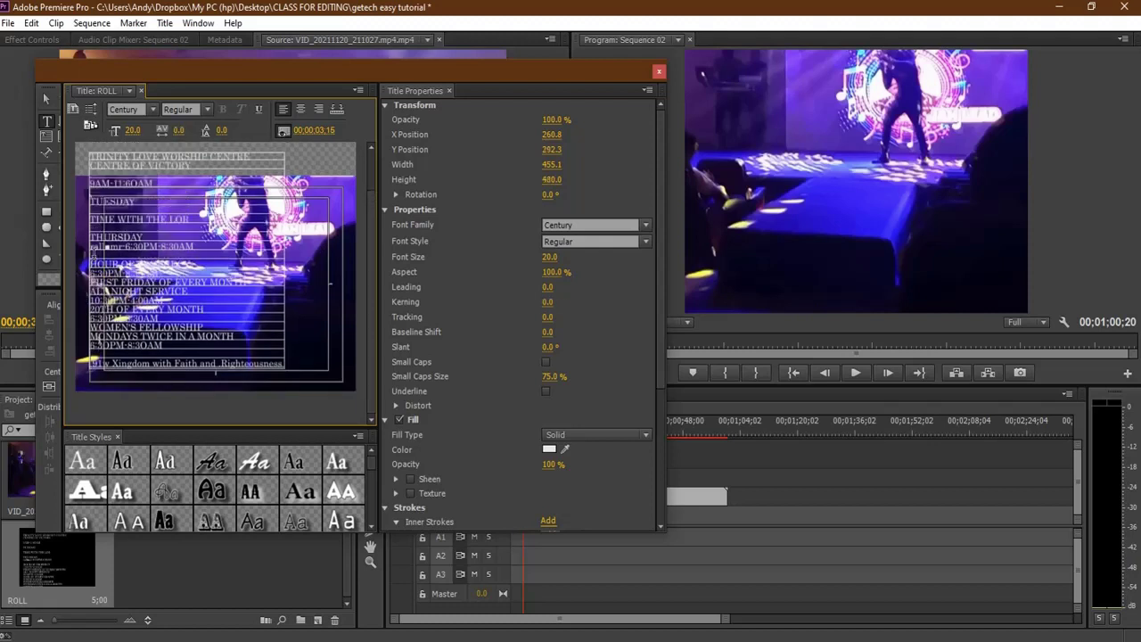
{"action": "key", "text": "BackSpace"}
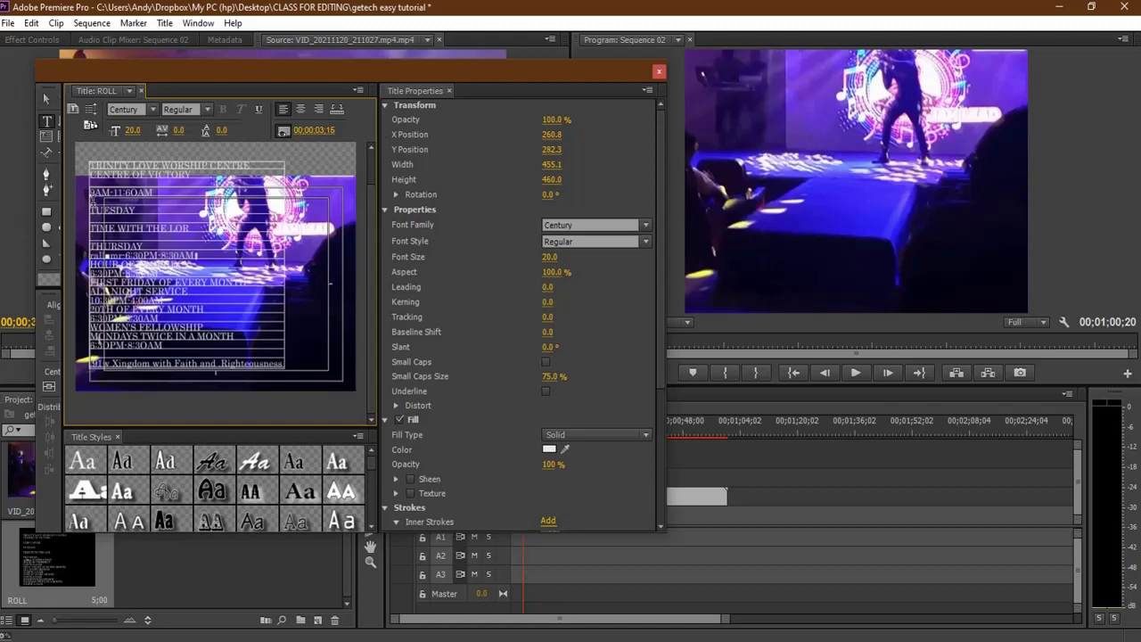
{"action": "left_click", "coordinate": [90, 201]}
{"action": "key", "text": "BackSpace"}
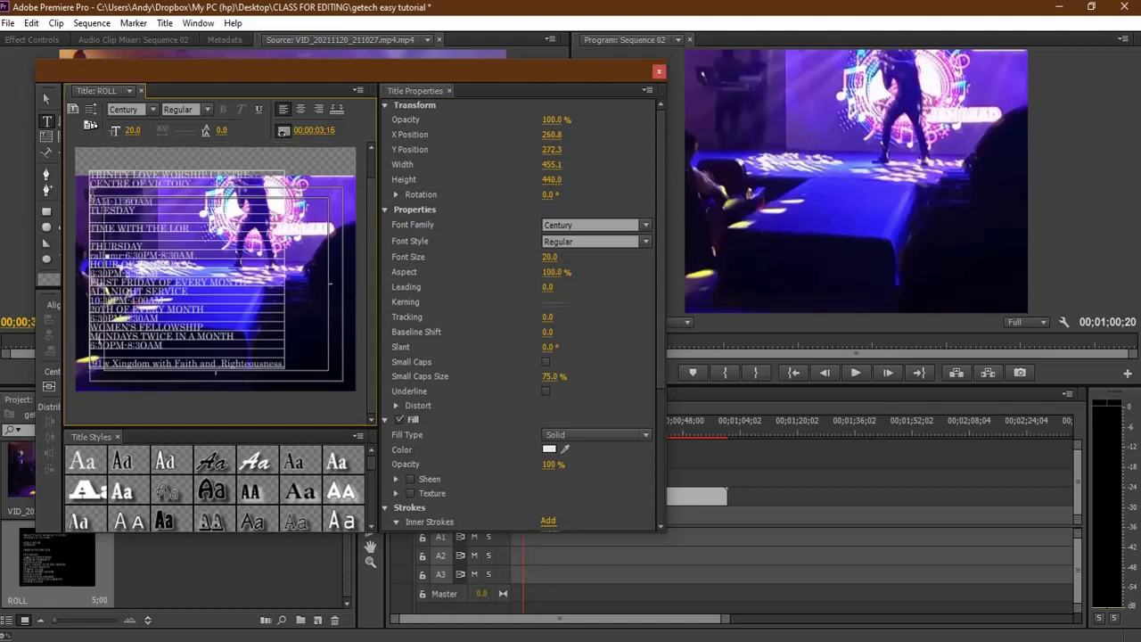
{"action": "key", "text": "BackSpace"}
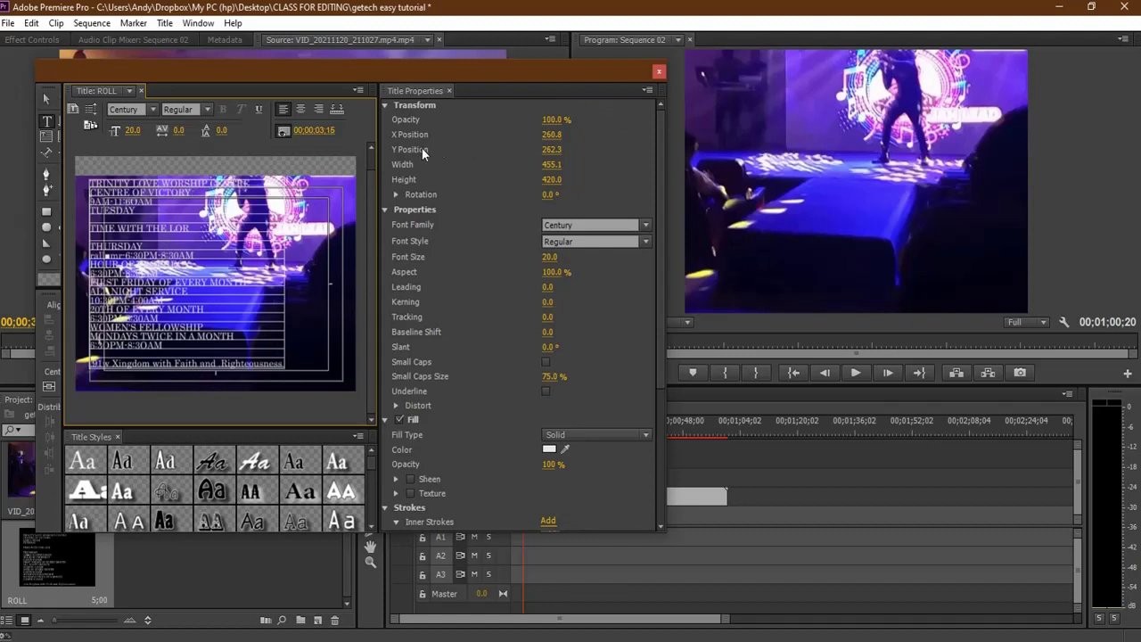
Step: Set the roll title to start off screen and end off screen, and close the title editor
{"action": "left_click", "coordinate": [90, 113]}
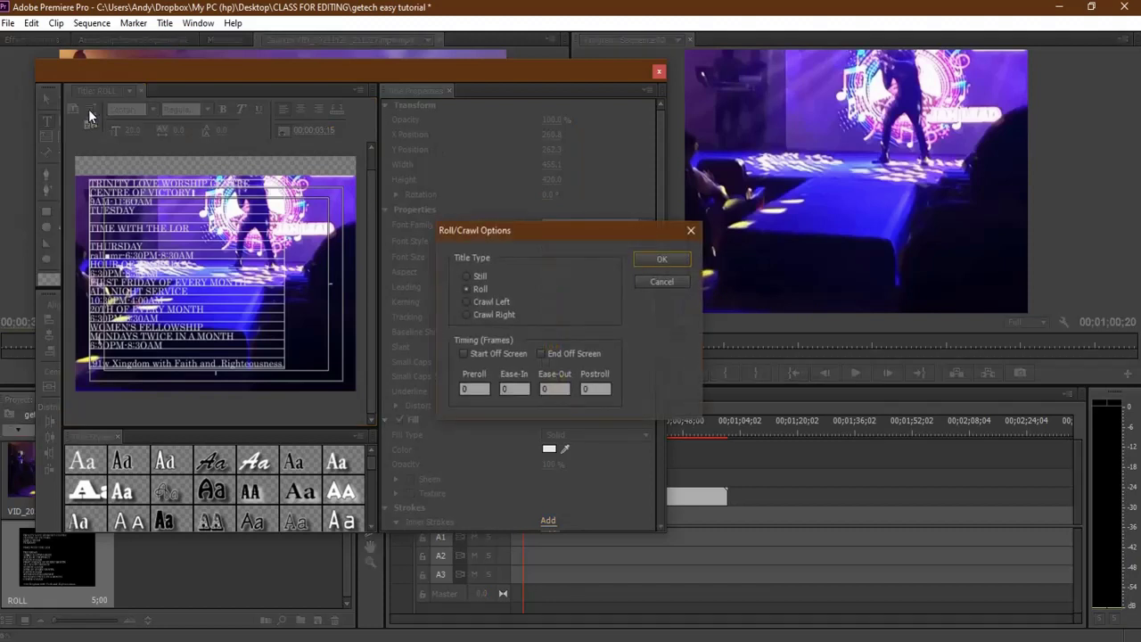
{"action": "left_click", "coordinate": [463, 353]}
{"action": "left_click", "coordinate": [542, 354]}
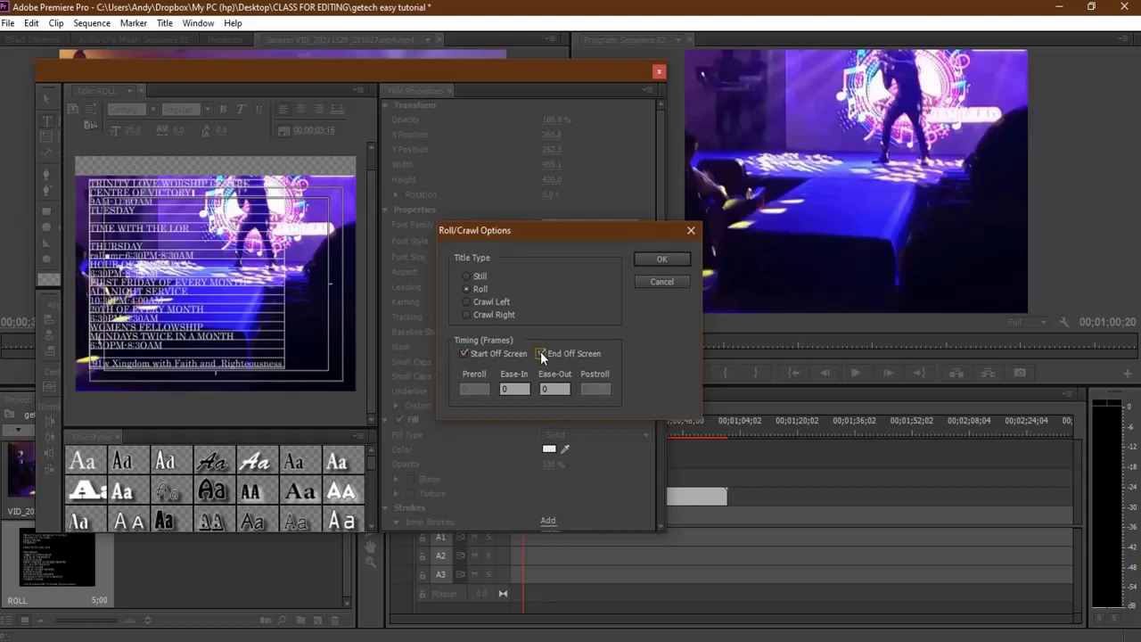
{"action": "left_click", "coordinate": [661, 259]}
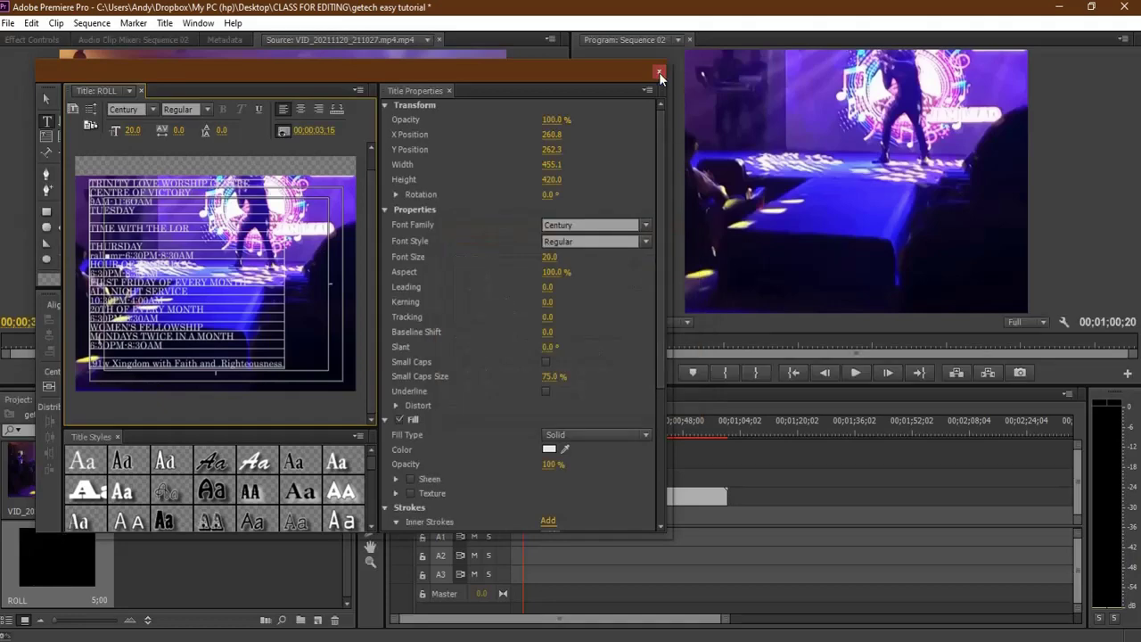
{"action": "left_click", "coordinate": [659, 72]}
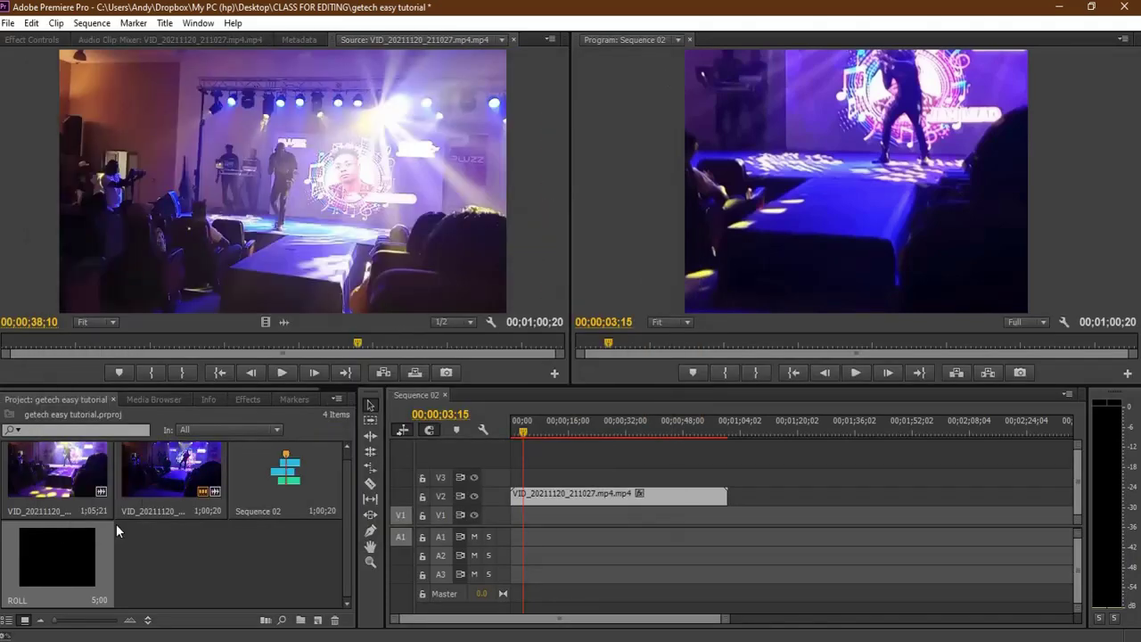
Step: Place the ROLL title on track V3 for the full length of the video clip and play the sequence from its start
{"action": "left_click", "coordinate": [59, 558]}
{"action": "left_click_drag", "start_coordinate": [255, 552], "coordinate": [718, 486]}
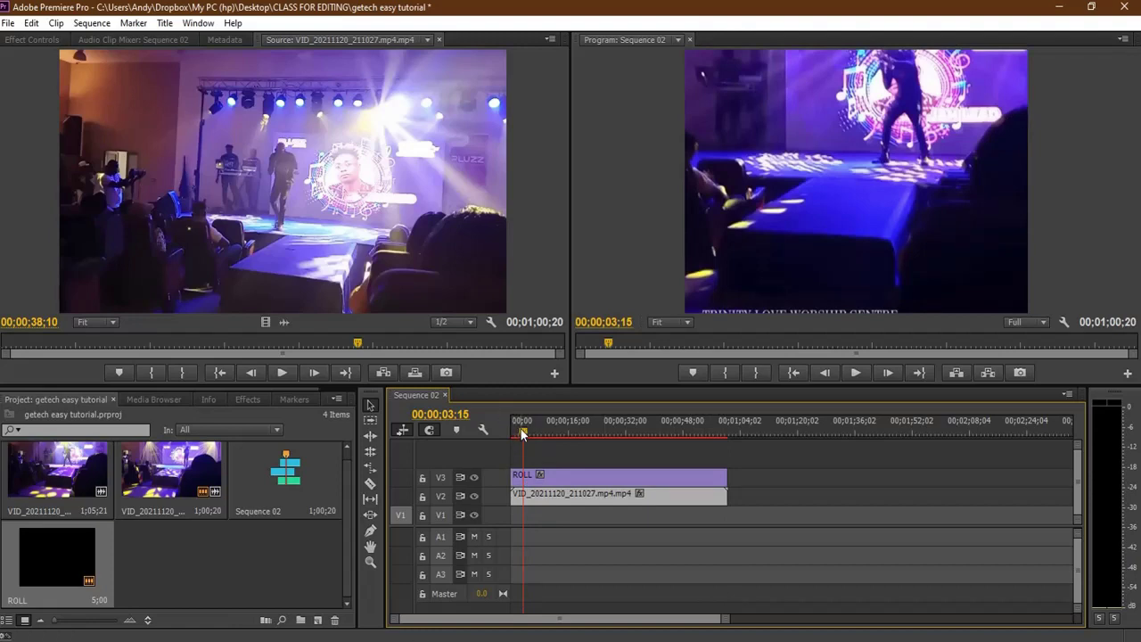
{"action": "left_click_drag", "start_coordinate": [523, 434], "coordinate": [512, 434]}
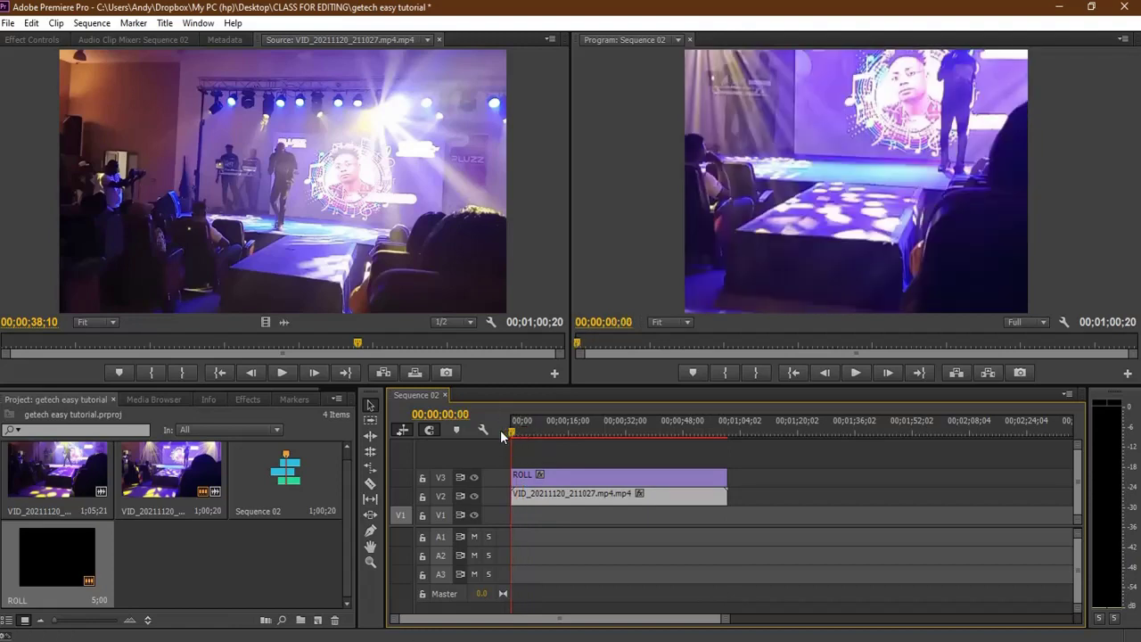
{"action": "left_click", "coordinate": [854, 372]}
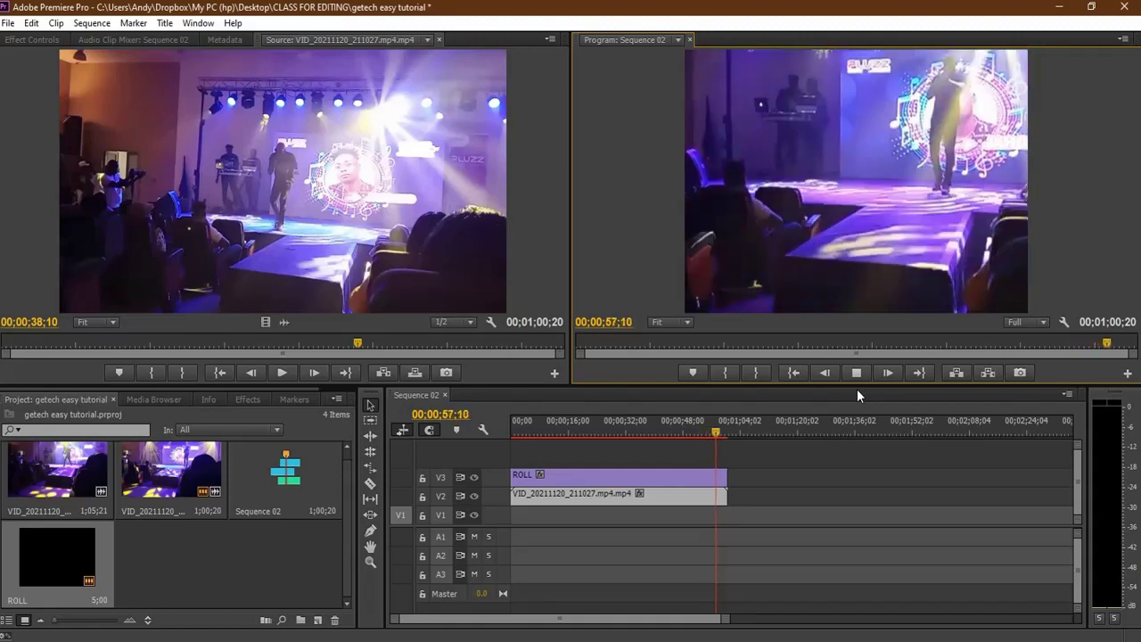
{"action": "key", "text": "space"}
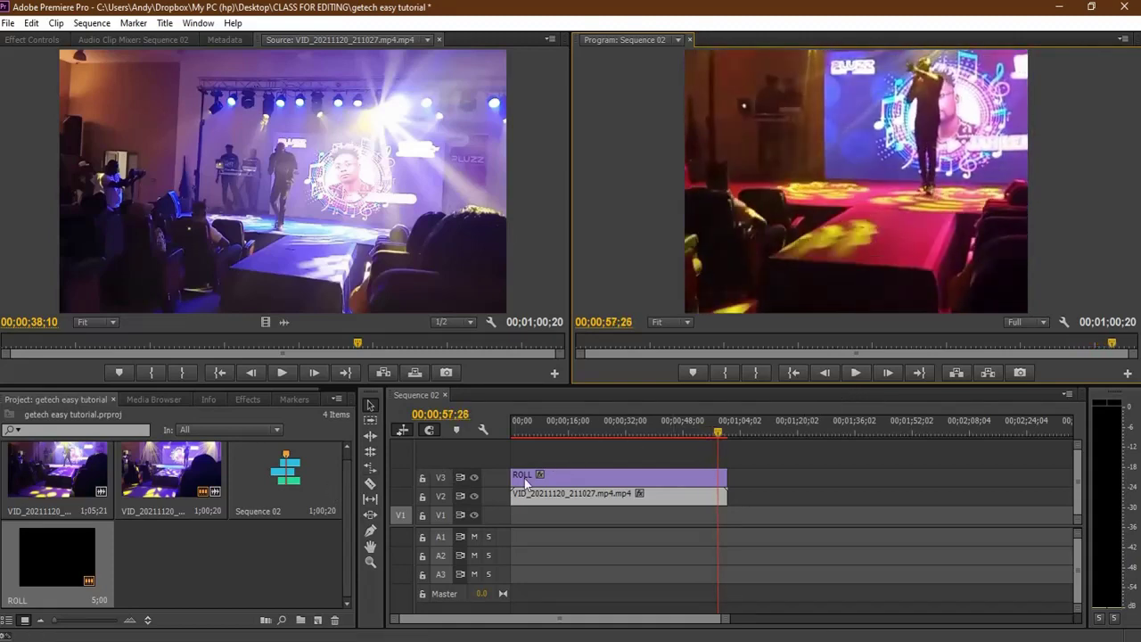
Step: Create a new default crawl title with the default video settings and name
{"action": "left_click", "coordinate": [165, 21]}
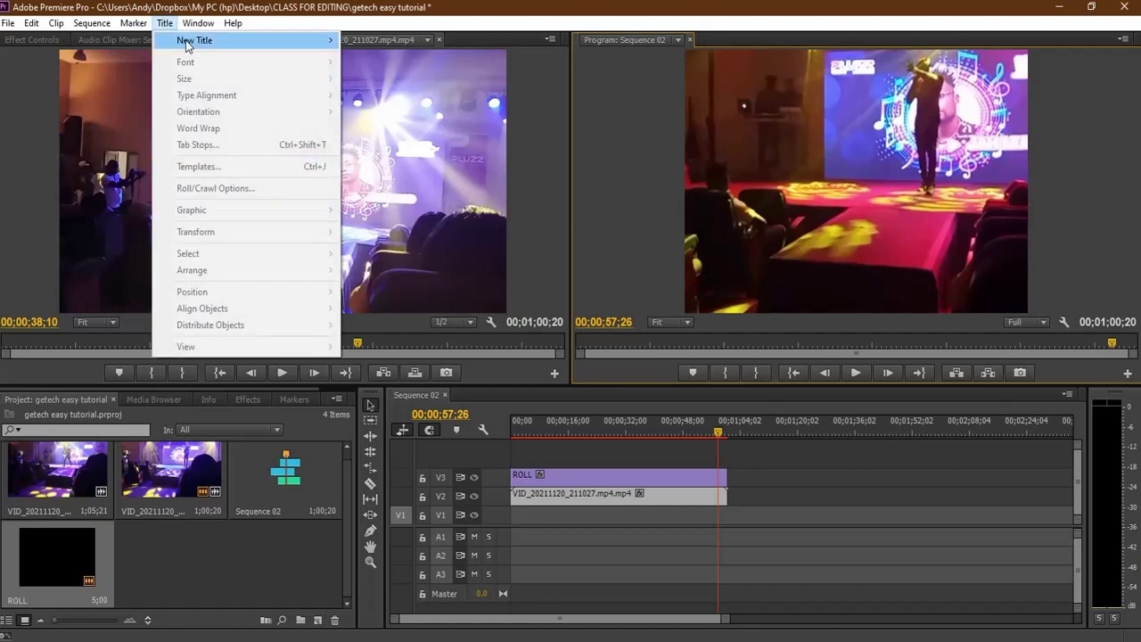
{"action": "mouse_move", "coordinate": [191, 41]}
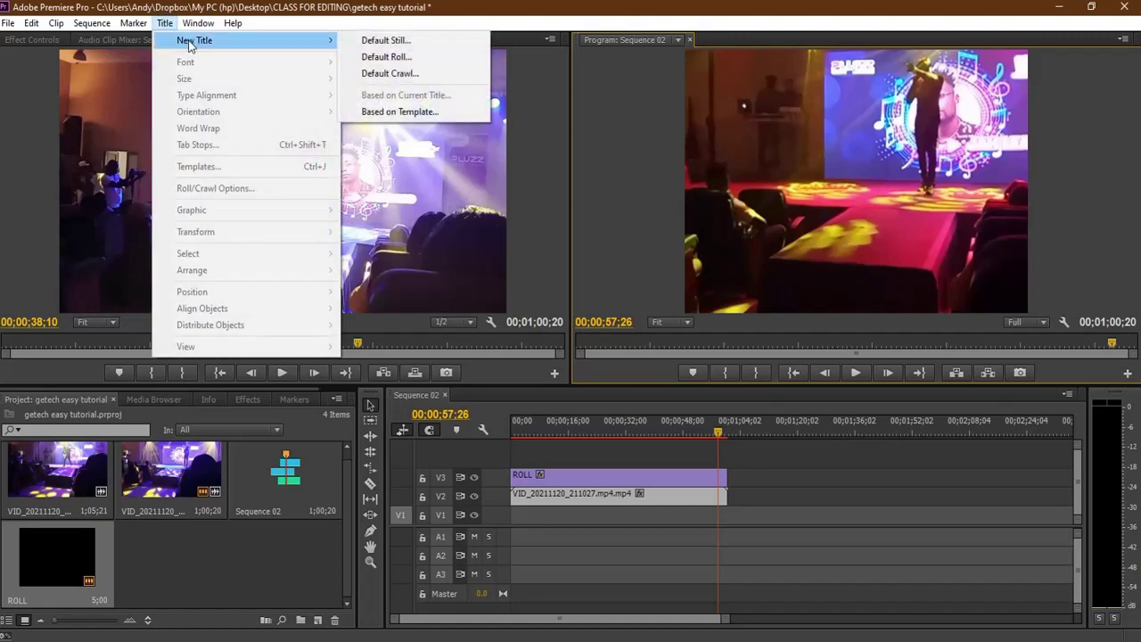
{"action": "left_click", "coordinate": [400, 74]}
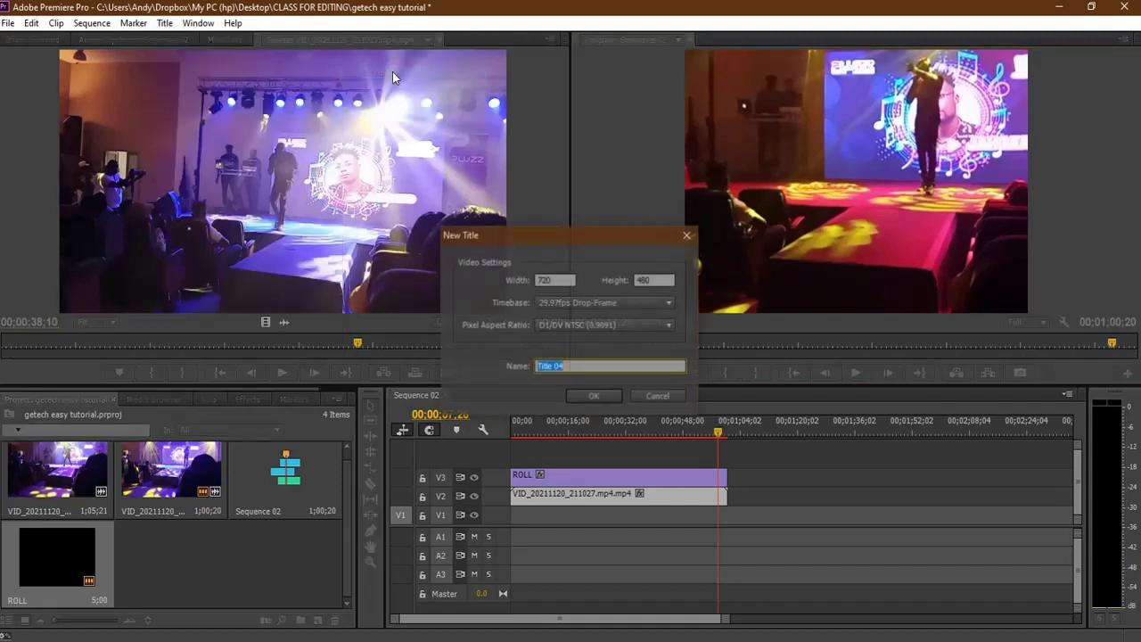
{"action": "left_click", "coordinate": [595, 395]}
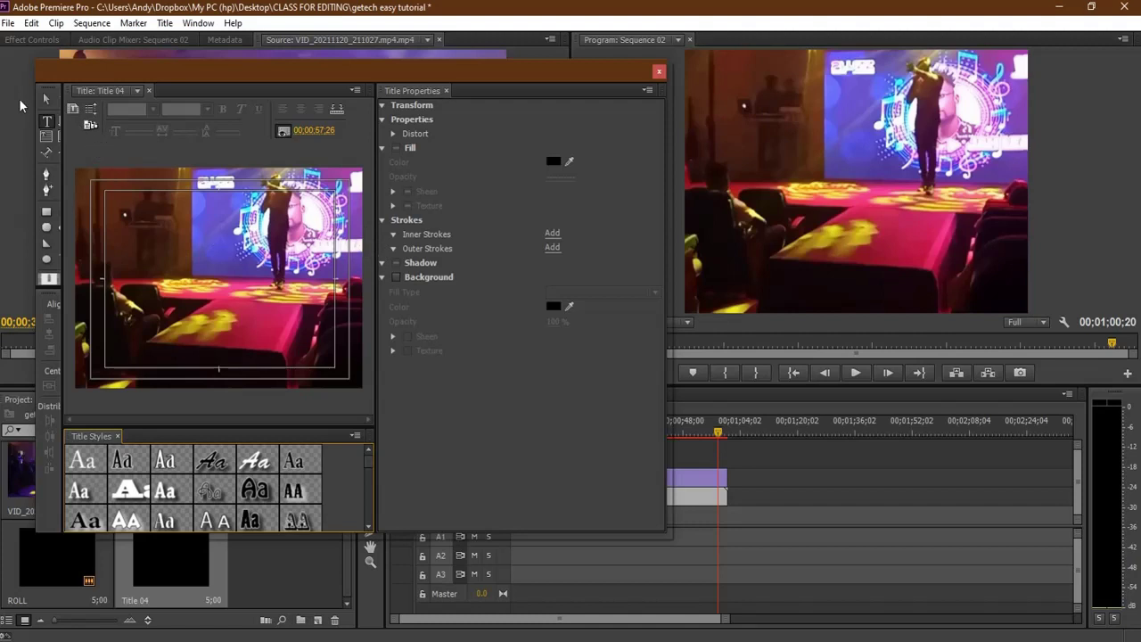
Step: Start a text object in the upper part of the title frame and set its font to Century
{"action": "left_click", "coordinate": [47, 123]}
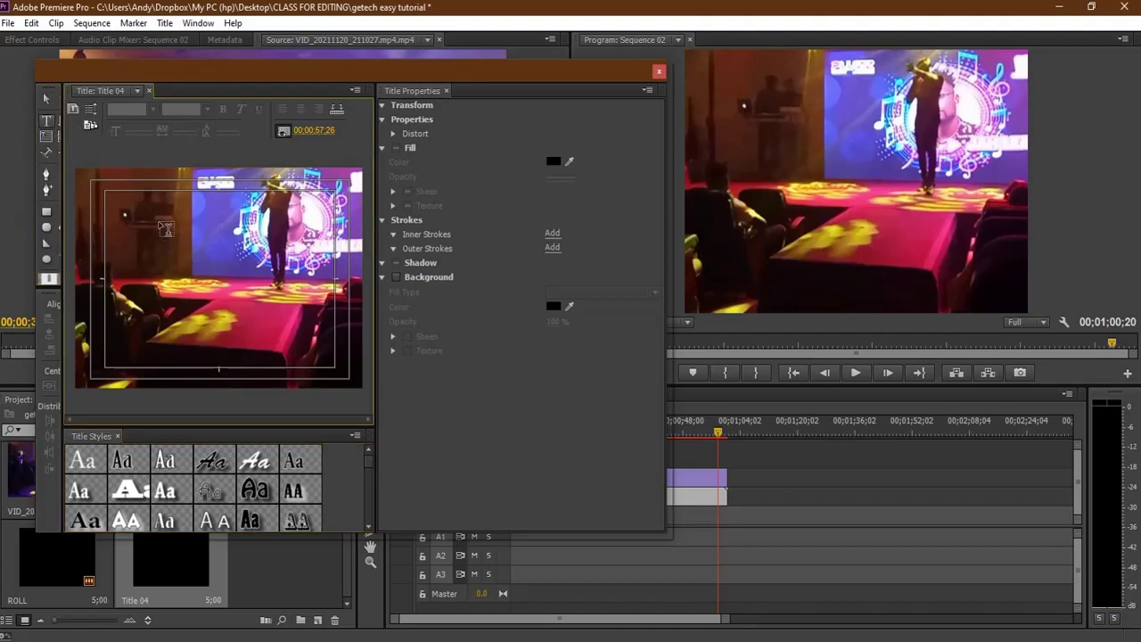
{"action": "left_click", "coordinate": [160, 214]}
{"action": "left_click", "coordinate": [134, 110]}
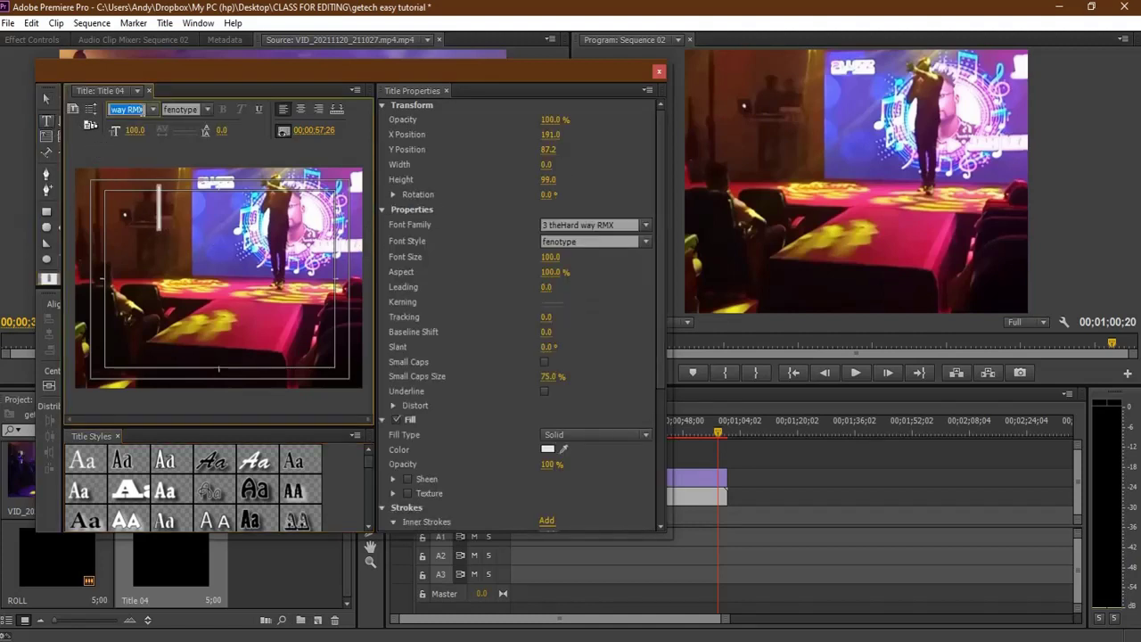
{"action": "type", "text": "California"}
{"action": "left_click", "coordinate": [148, 109]}
{"action": "left_click", "coordinate": [138, 129]}
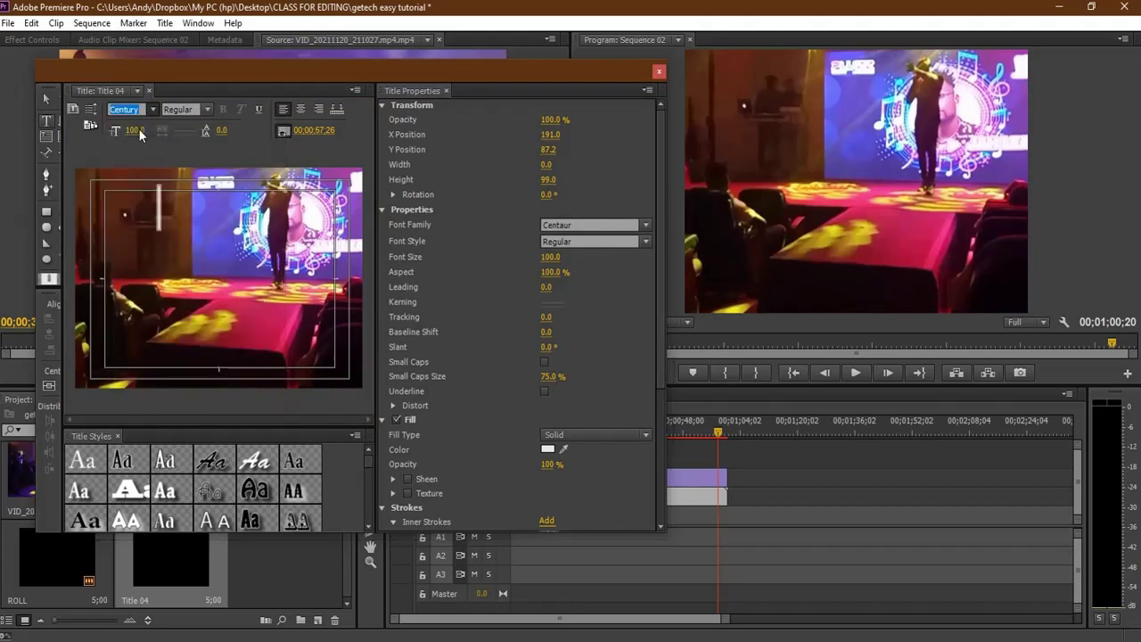
{"action": "key", "text": "Return"}
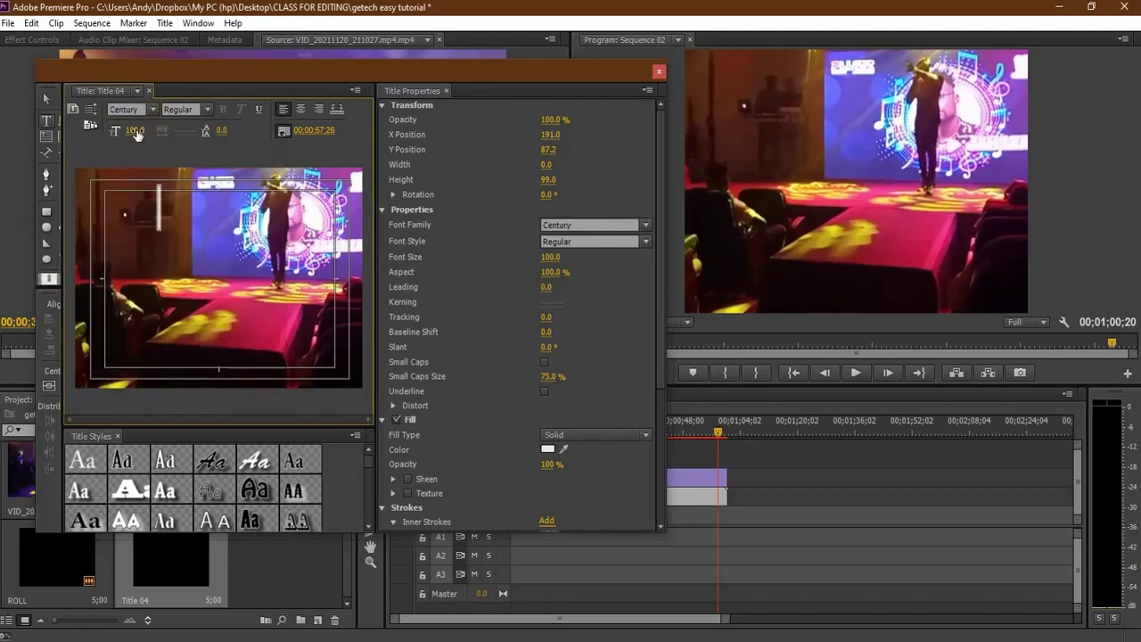
Step: Set the font size to 20 and paste the copied text into the title
{"action": "left_click", "coordinate": [136, 131]}
{"action": "key", "text": "Return"}
{"action": "key", "text": "ctrl+v"}
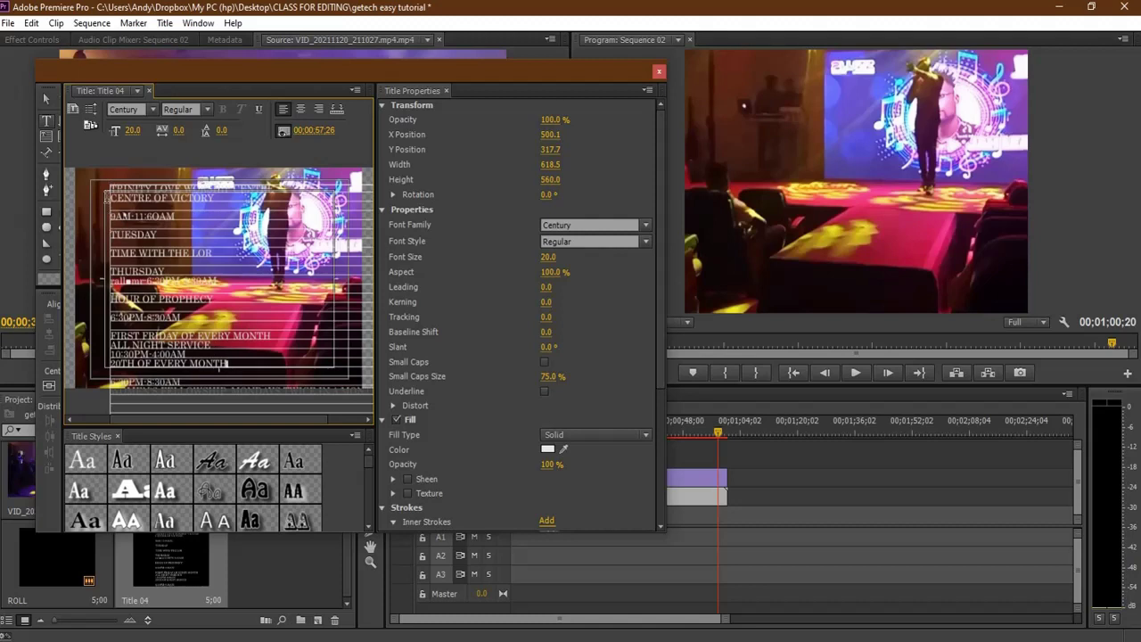
Step: Delete the text down to the 20TH OF EVERY MONTH line and join everything after WOMEN'S FELLOWSHIP onto that line
{"action": "key", "text": "ctrl+a"}
{"action": "key", "text": "Delete"}
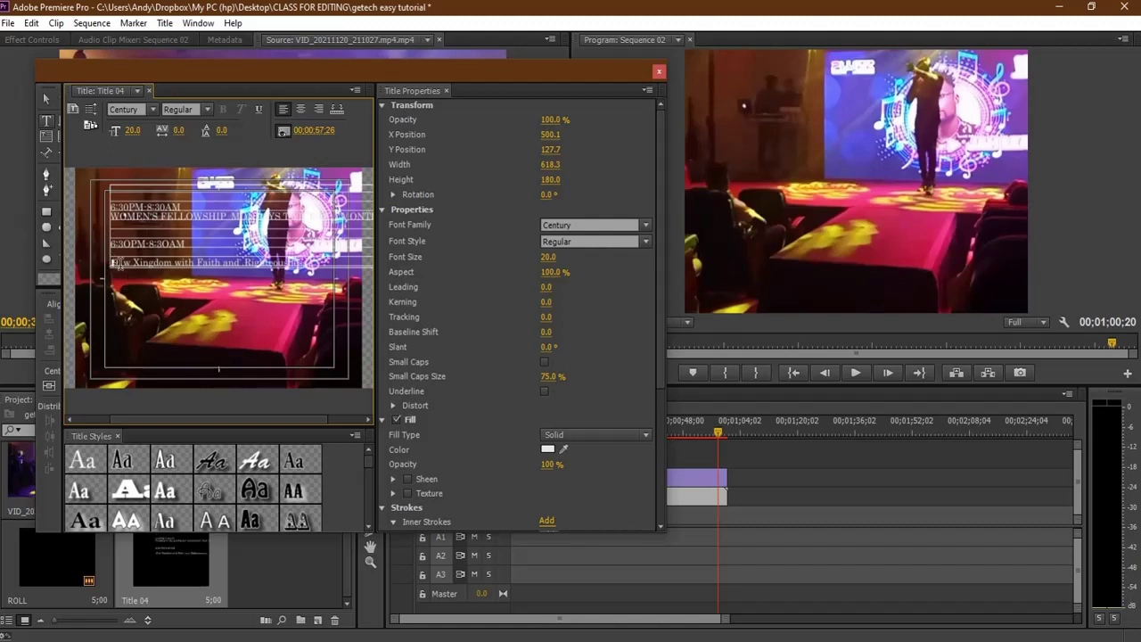
{"action": "key", "text": "BackSpace"}
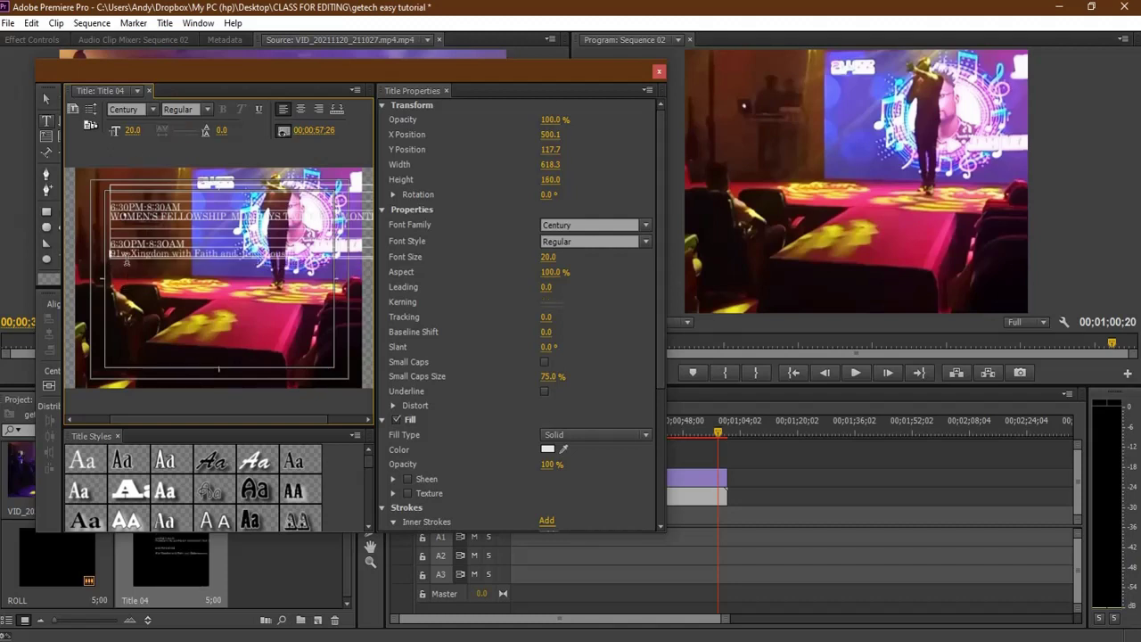
{"action": "key", "text": "BackSpace"}
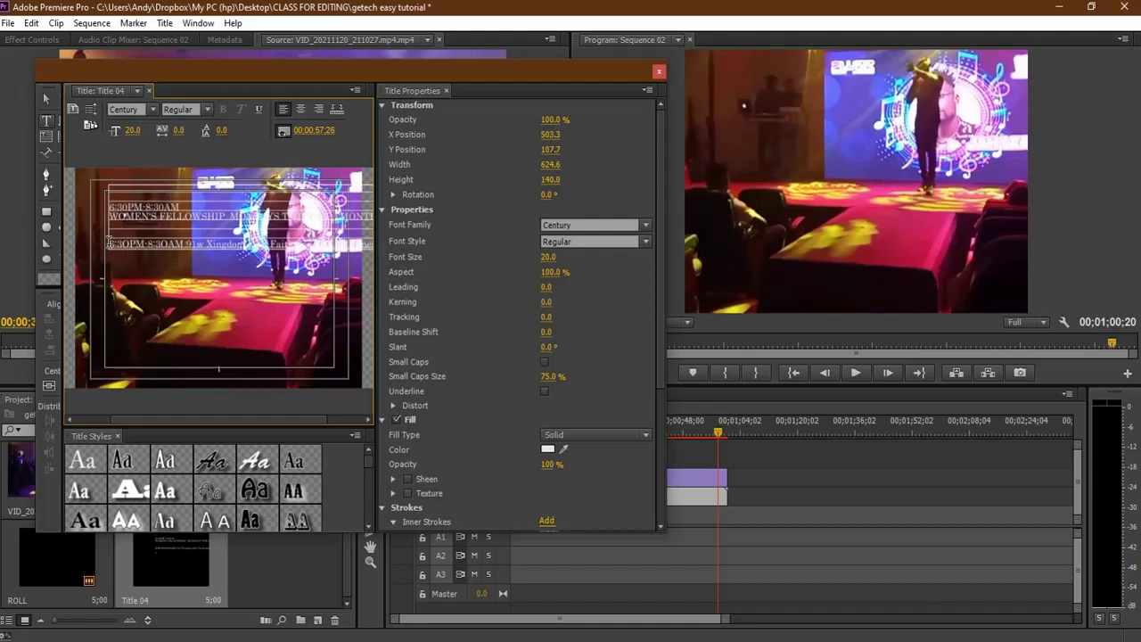
{"action": "key", "text": "BackSpace"}
{"action": "key", "text": "BackSpace"}
{"action": "key", "text": "BackSpace"}
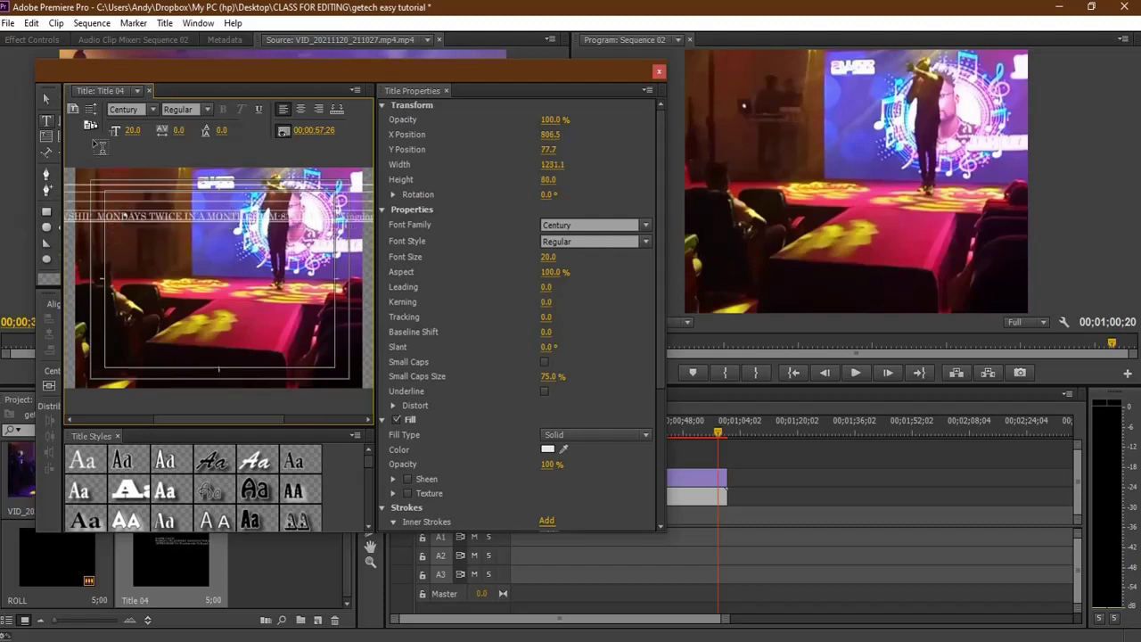
Step: Move the text low in the frame to about X 1587.8, Y 431.8 and join its 6:30PM-8:30AM and WOMEN'S FELLOWSHIP lines into one
{"action": "left_click", "coordinate": [47, 98]}
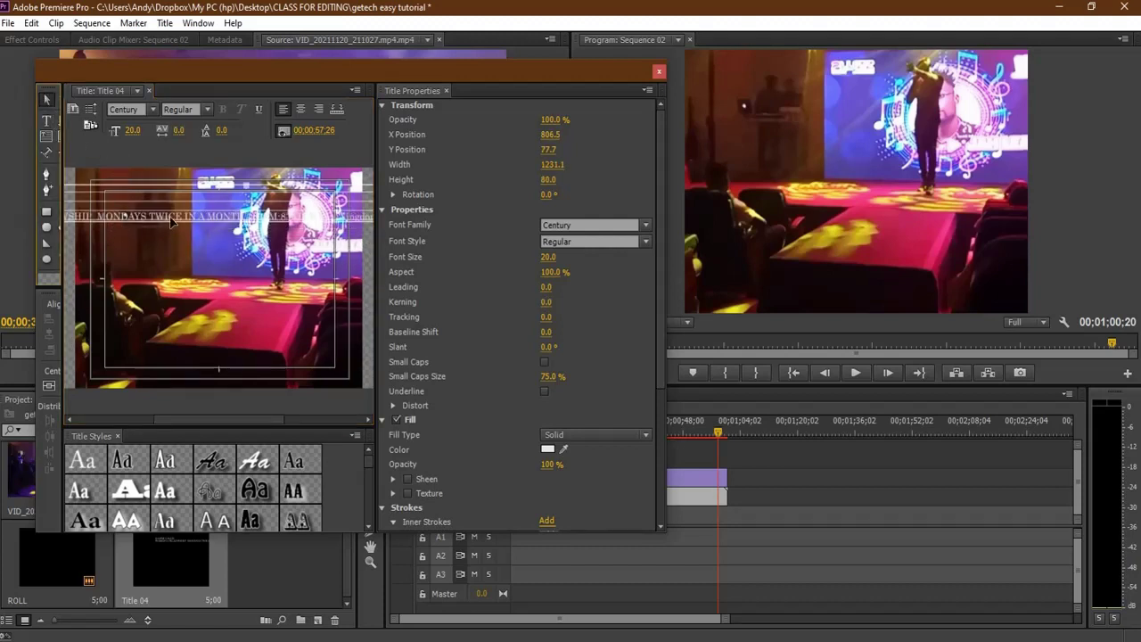
{"action": "left_click_drag", "start_coordinate": [172, 224], "coordinate": [179, 358]}
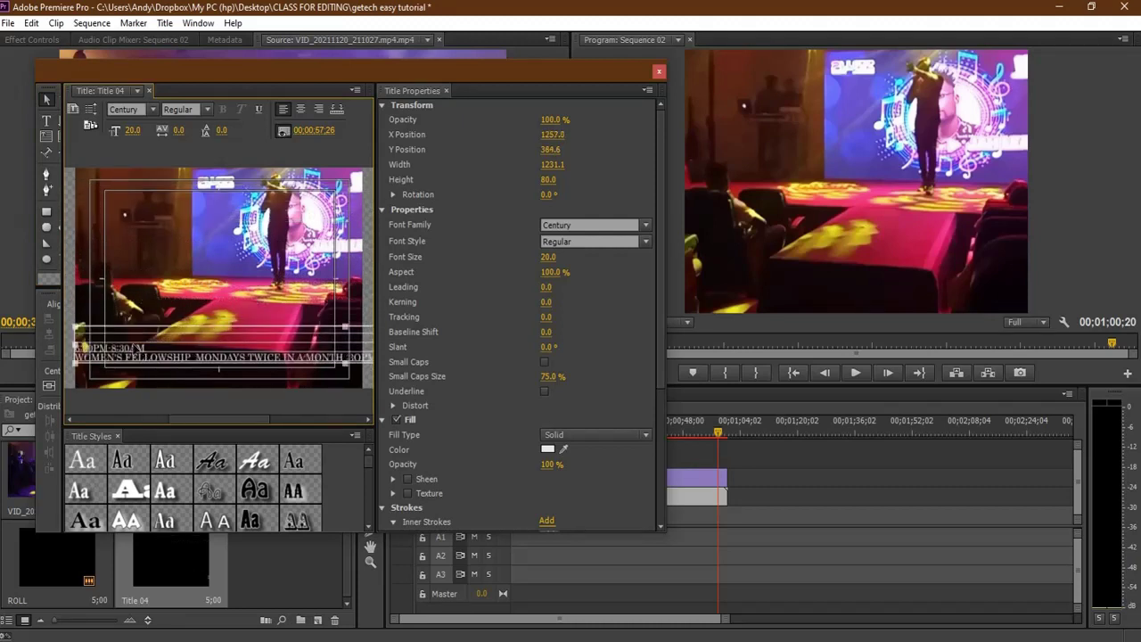
{"action": "left_click_drag", "start_coordinate": [101, 357], "coordinate": [131, 339]}
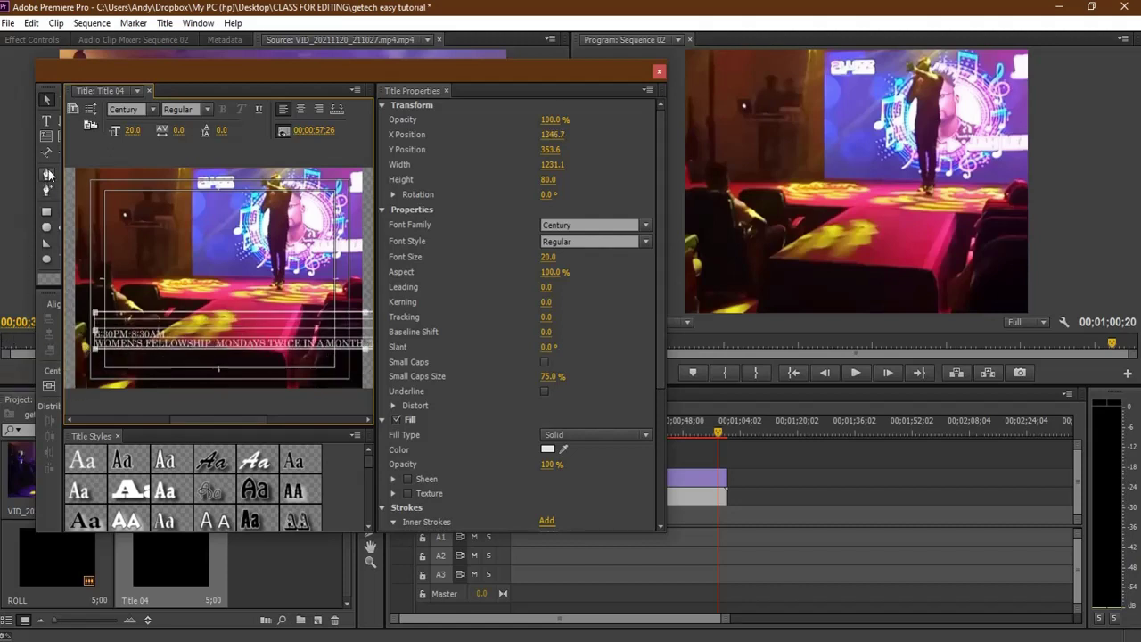
{"action": "left_click", "coordinate": [47, 121]}
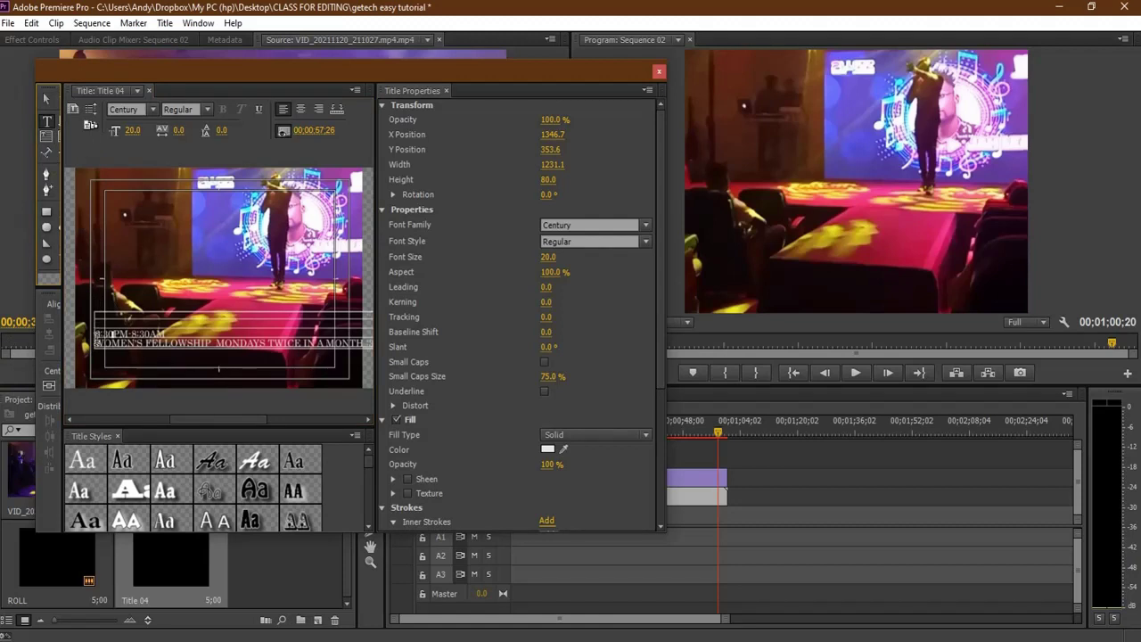
{"action": "left_click", "coordinate": [98, 333]}
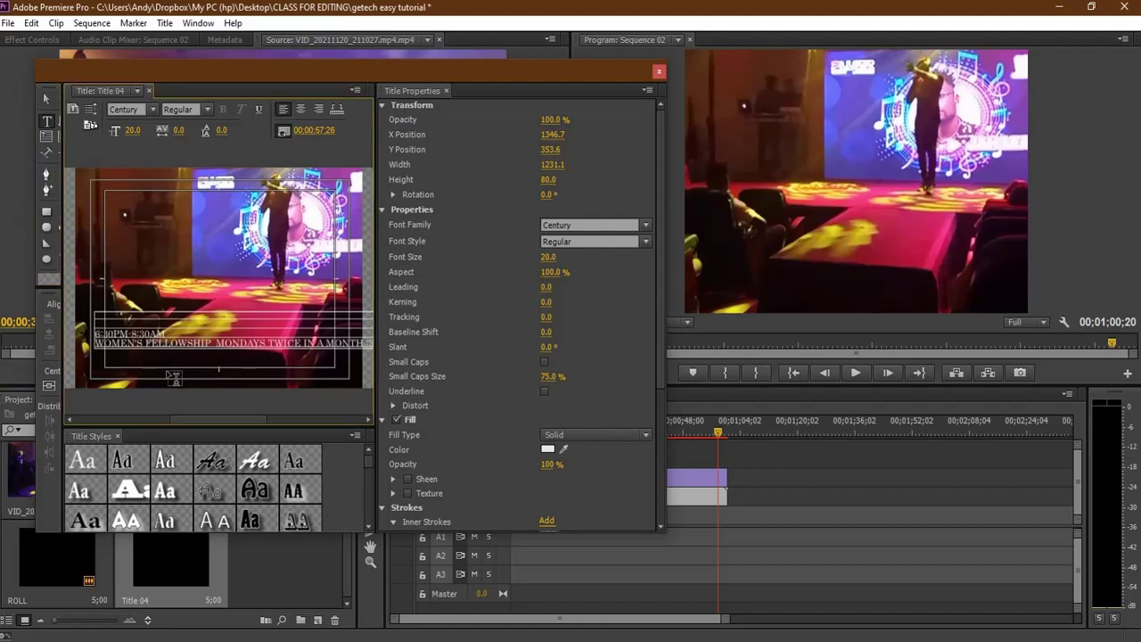
{"action": "key", "text": "Delete"}
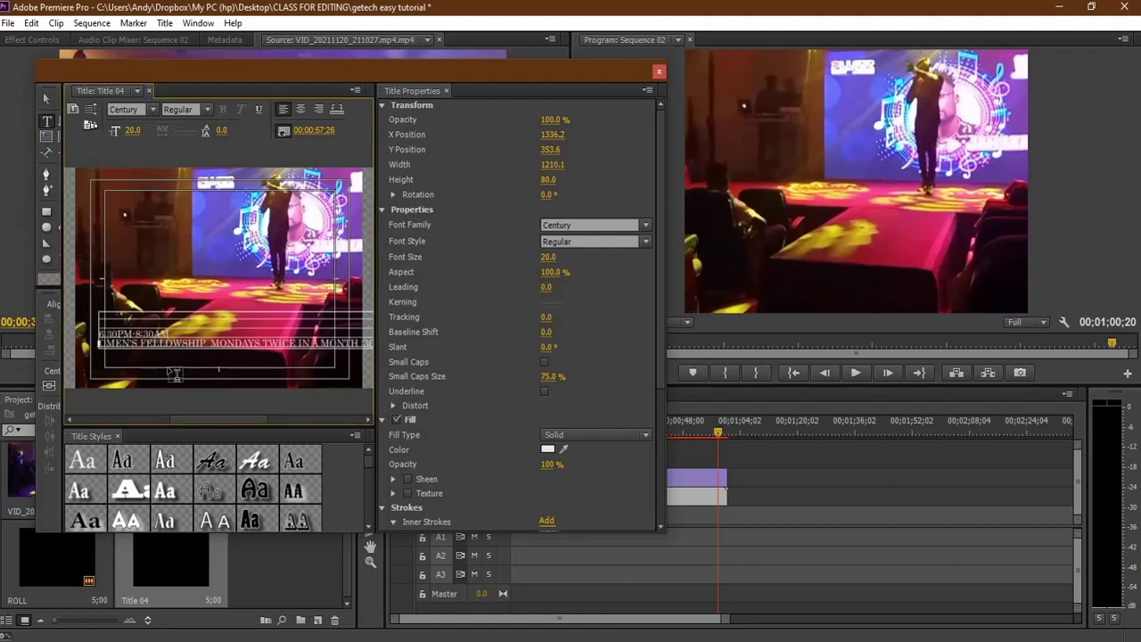
{"action": "key", "text": "ctrl+z"}
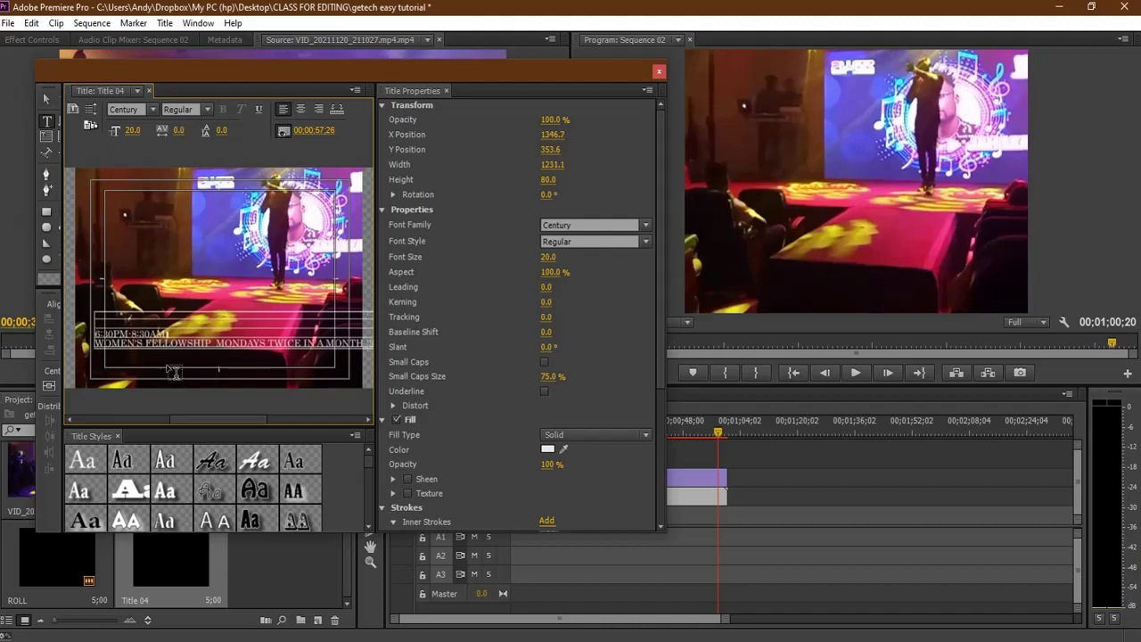
{"action": "key", "text": "Delete"}
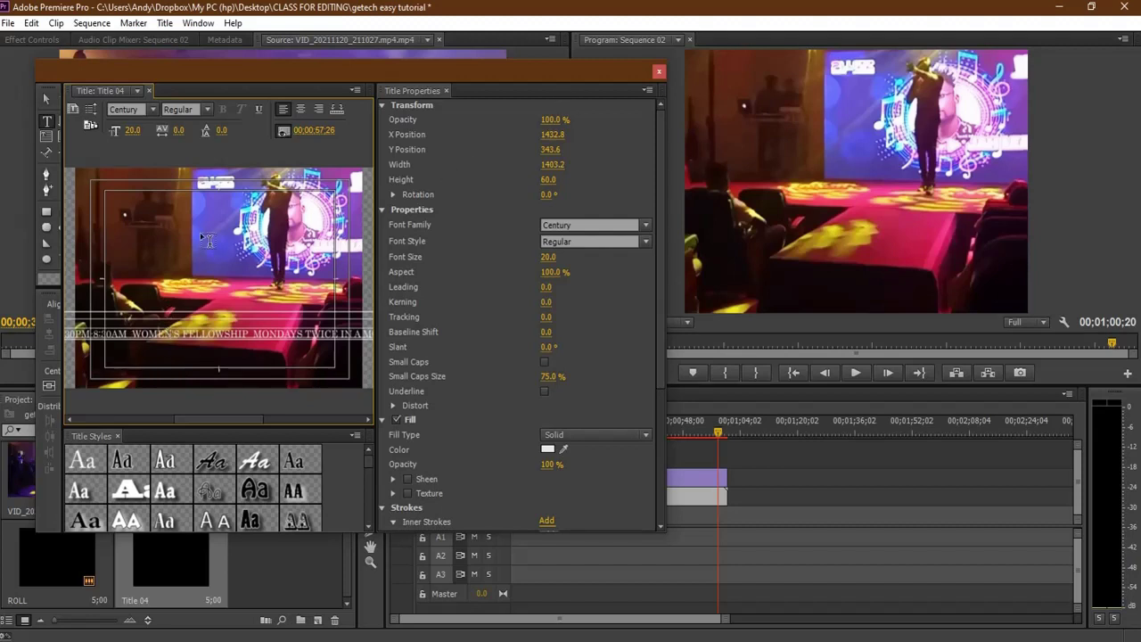
{"action": "left_click", "coordinate": [45, 101]}
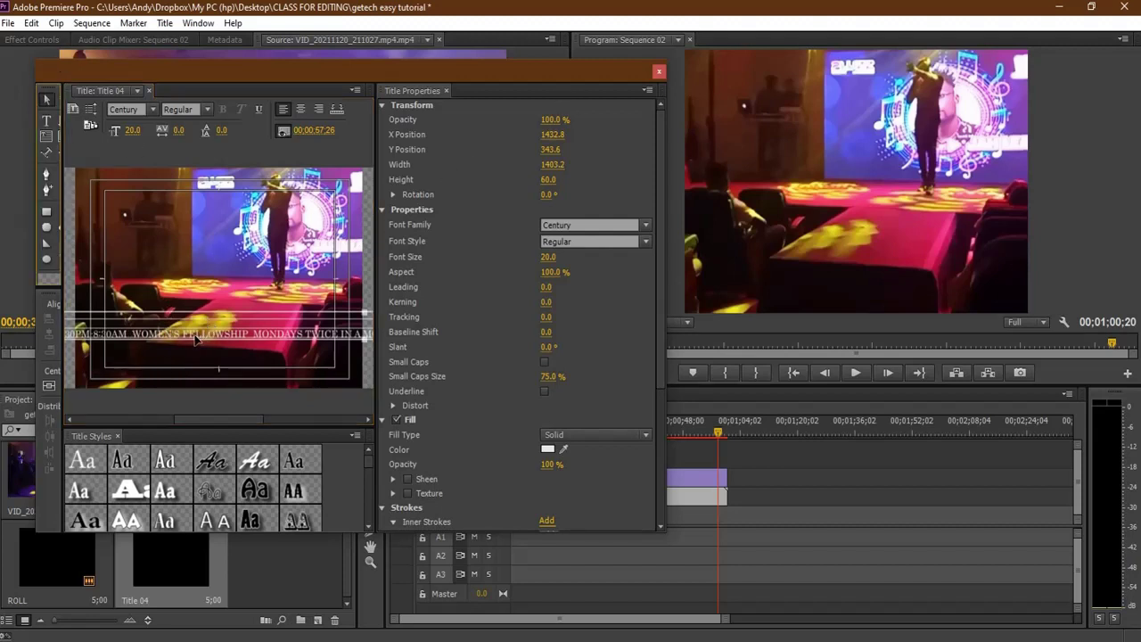
{"action": "left_click_drag", "start_coordinate": [198, 339], "coordinate": [260, 379]}
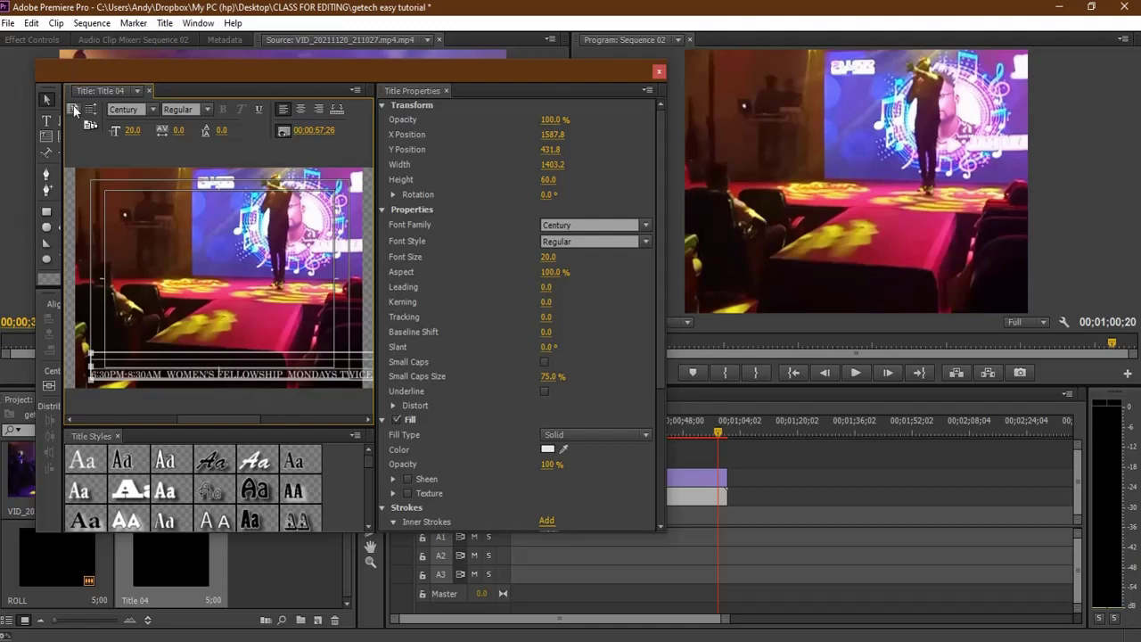
Step: Set the title to crawl left, starting and ending off screen, and close the title editor
{"action": "left_click", "coordinate": [92, 125]}
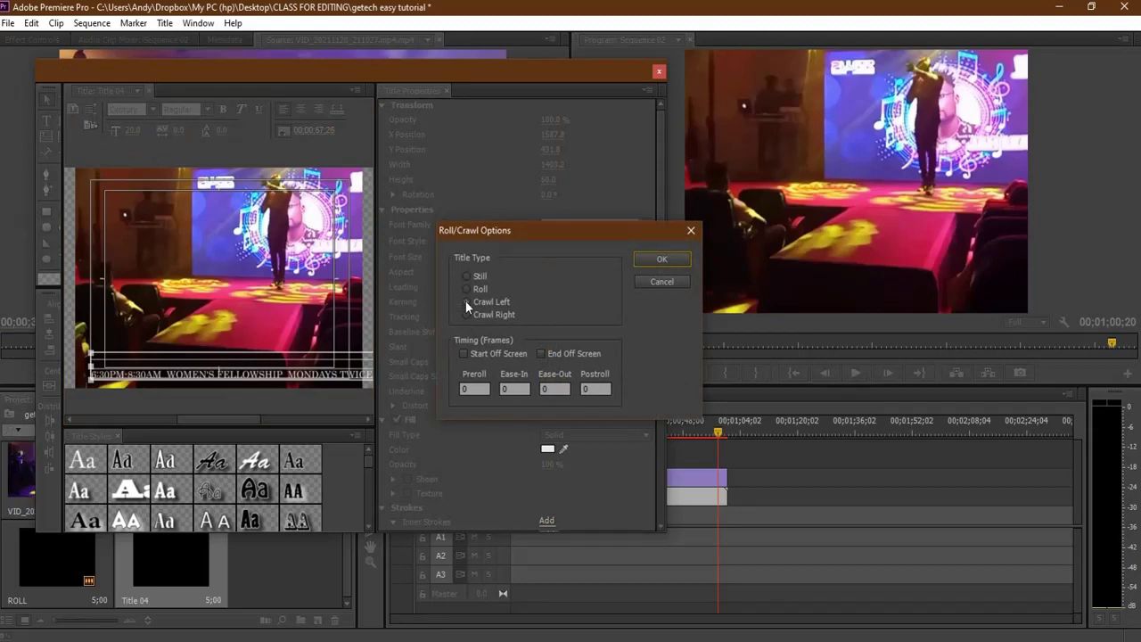
{"action": "left_click", "coordinate": [464, 352]}
{"action": "left_click", "coordinate": [540, 355]}
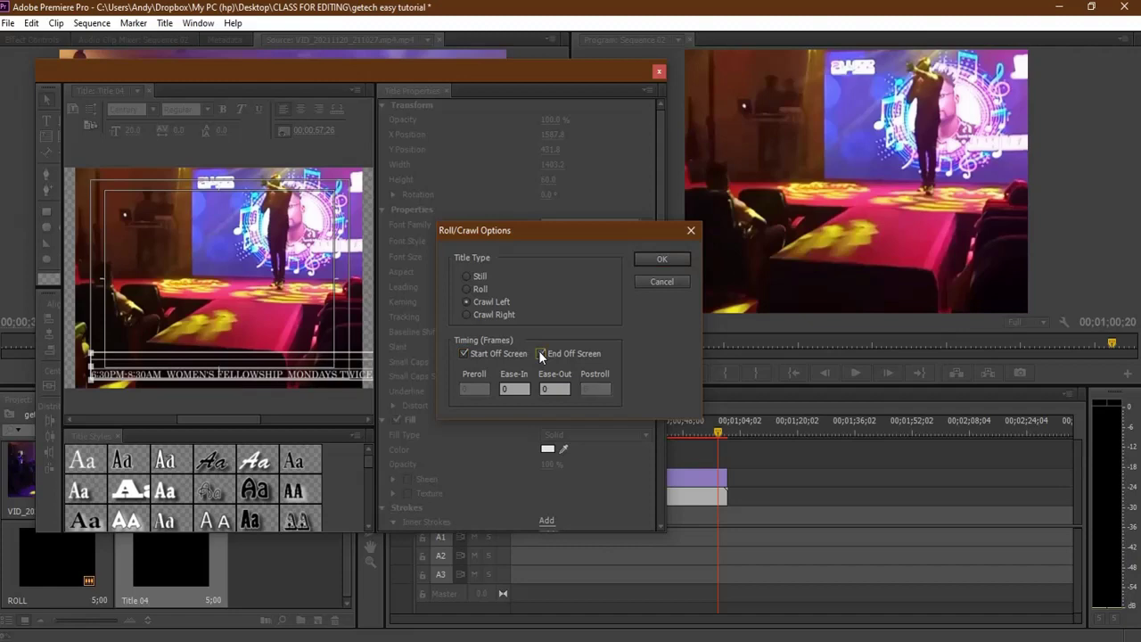
{"action": "left_click", "coordinate": [665, 257]}
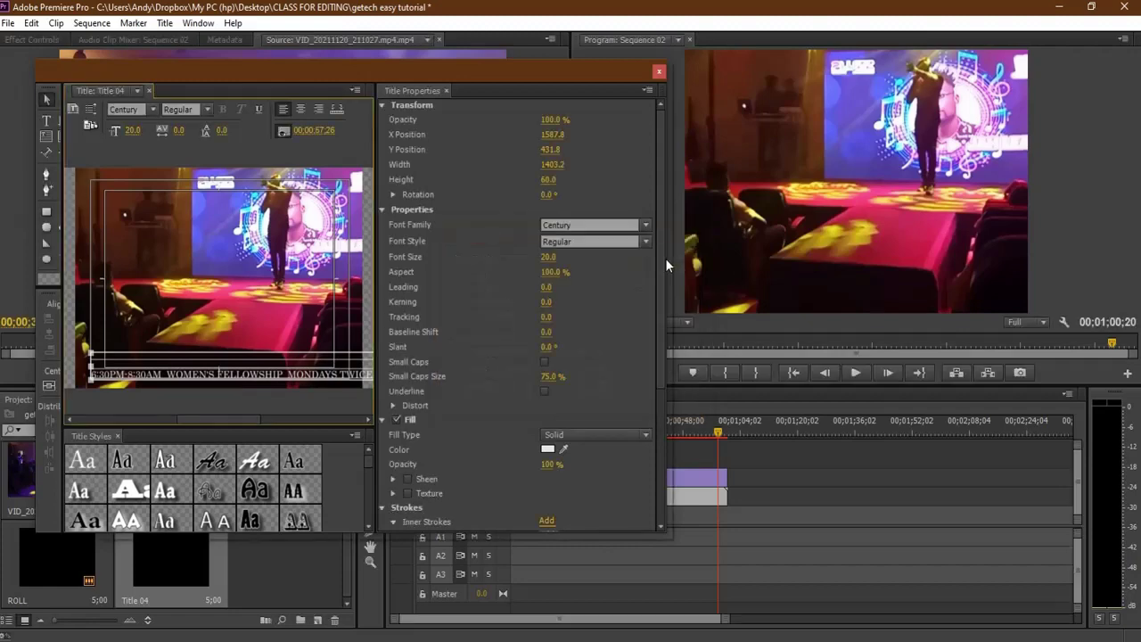
{"action": "left_click", "coordinate": [659, 72]}
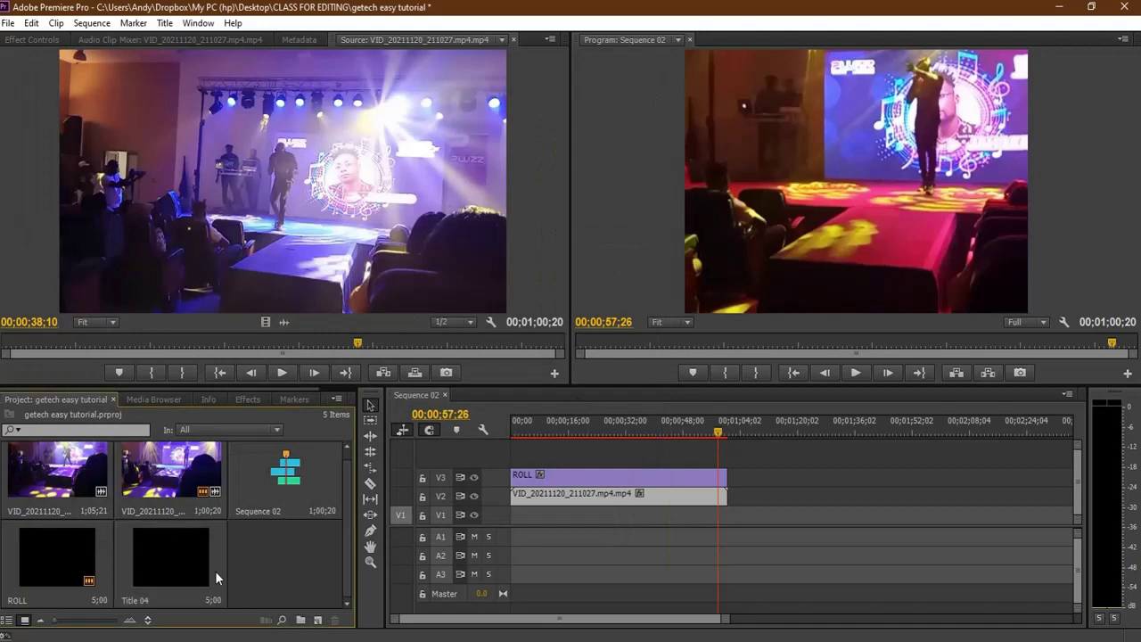
Step: Place Title 04 on a new track V4 above ROLL, lengthen it, and move it to end together with the video clip
{"action": "right_click", "coordinate": [186, 569]}
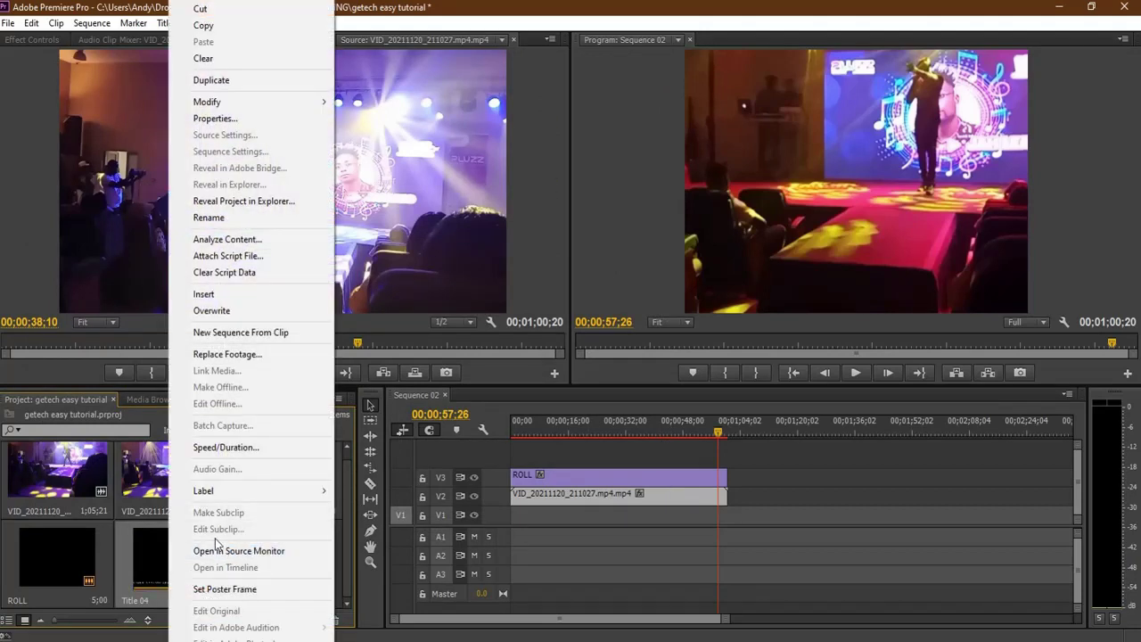
{"action": "left_click", "coordinate": [134, 538]}
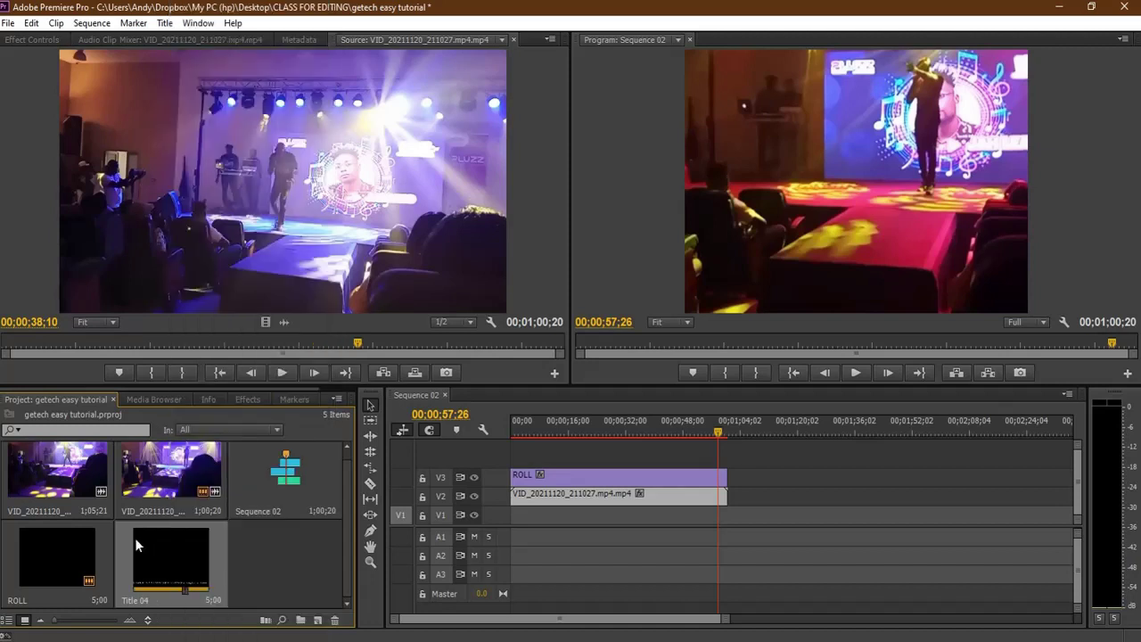
{"action": "left_click_drag", "start_coordinate": [145, 540], "coordinate": [669, 457]}
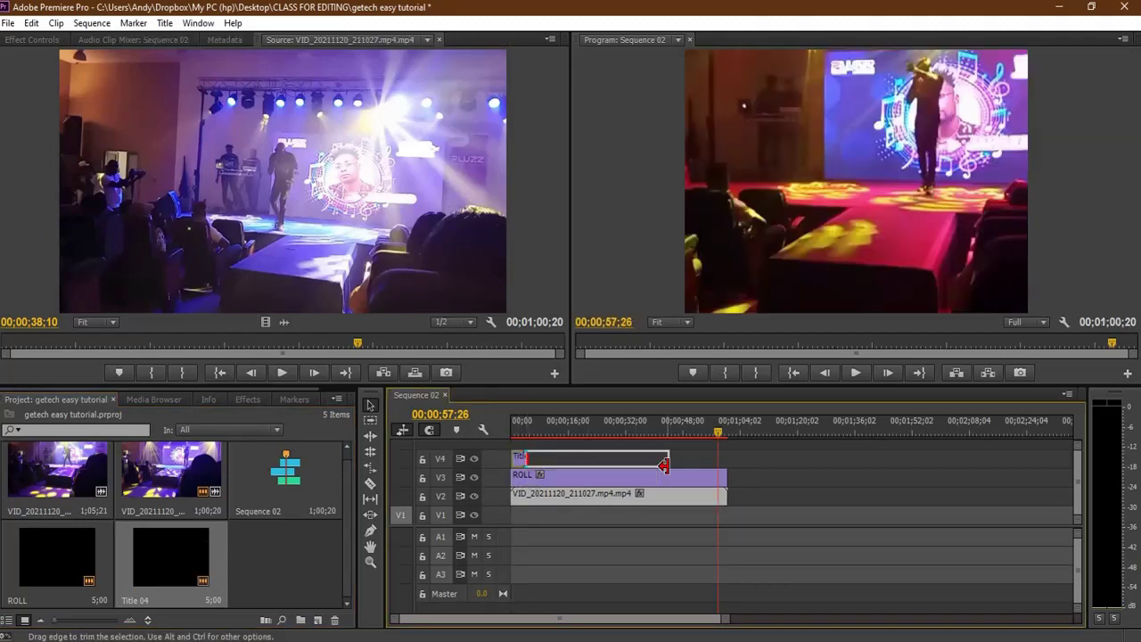
{"action": "left_click_drag", "start_coordinate": [714, 423], "coordinate": [635, 465]}
{"action": "left_click_drag", "start_coordinate": [521, 433], "coordinate": [571, 434]}
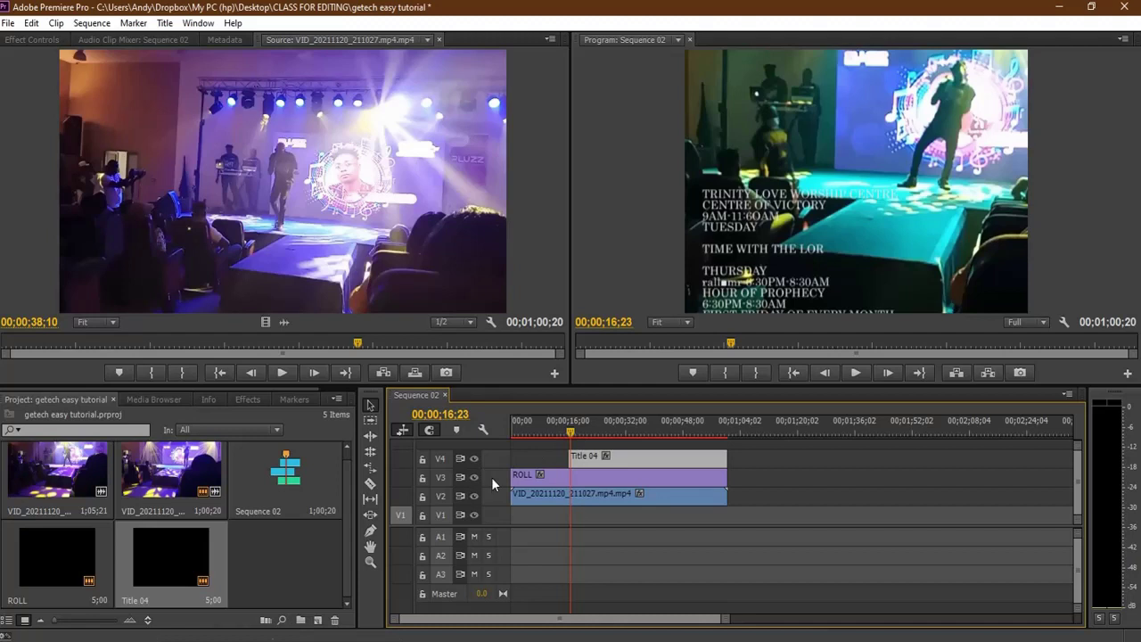
Step: Hide the output of track V3 with the ROLL title and move Title 04 to the start of the sequence
{"action": "left_click", "coordinate": [546, 477]}
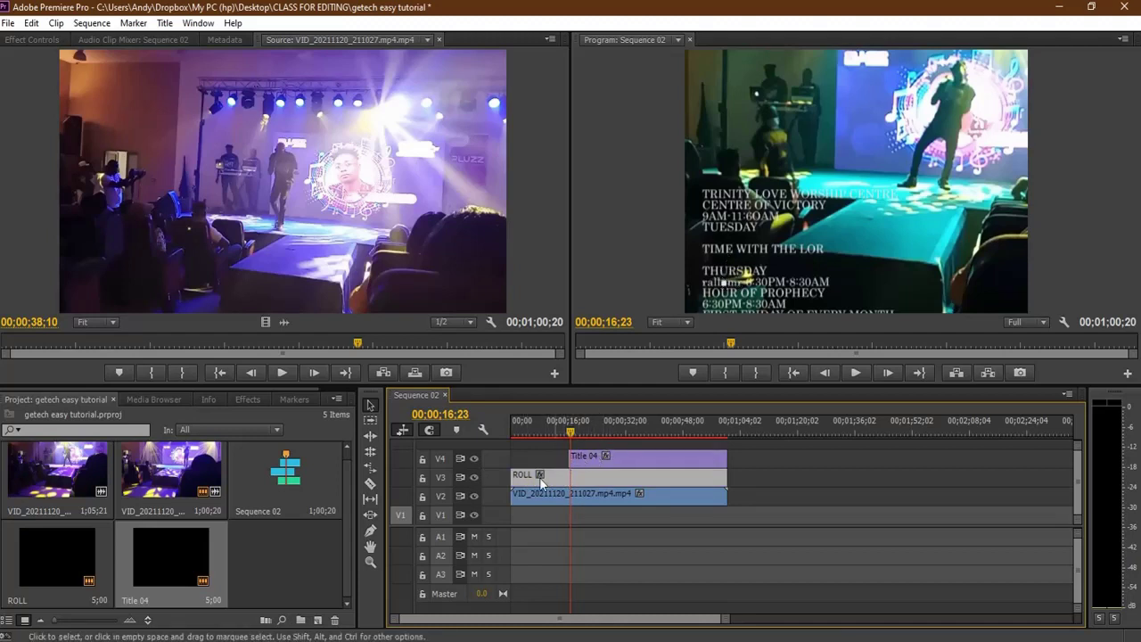
{"action": "left_click", "coordinate": [474, 477]}
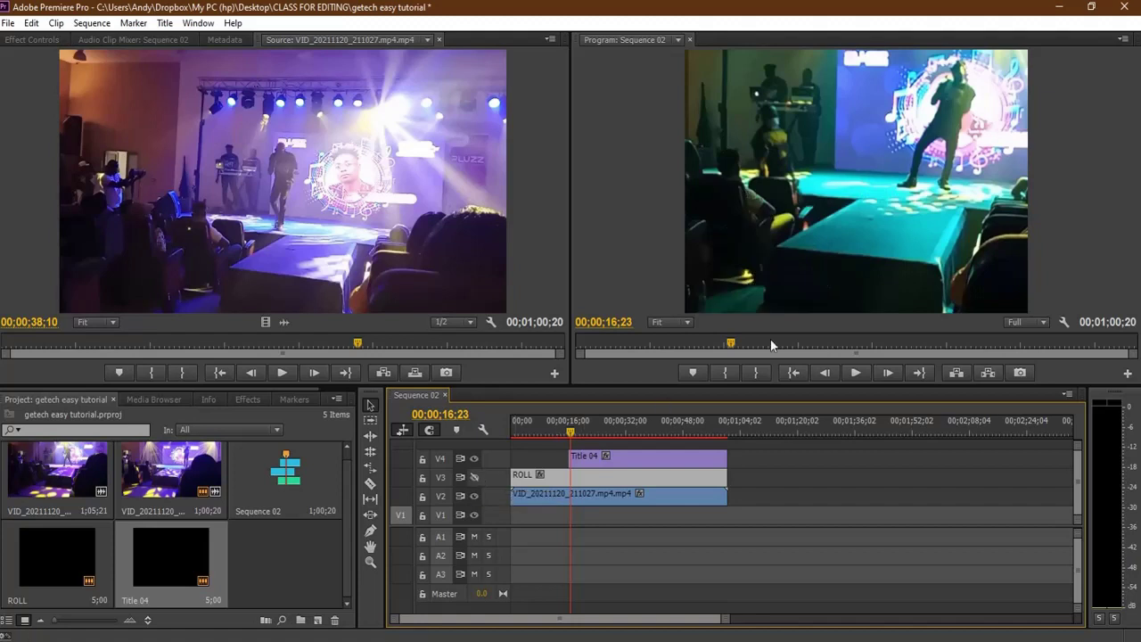
{"action": "left_click", "coordinate": [612, 454]}
{"action": "left_click_drag", "start_coordinate": [611, 455], "coordinate": [512, 435]}
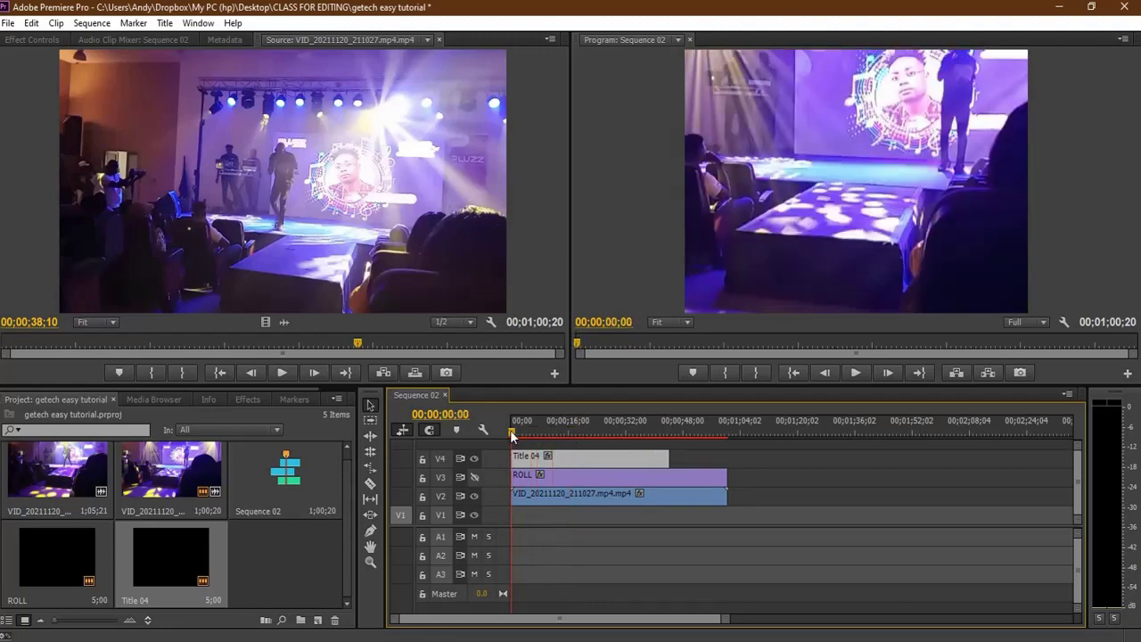
Step: Play the sequence from its start to preview the crawling title and save the project
{"action": "left_click", "coordinate": [855, 372]}
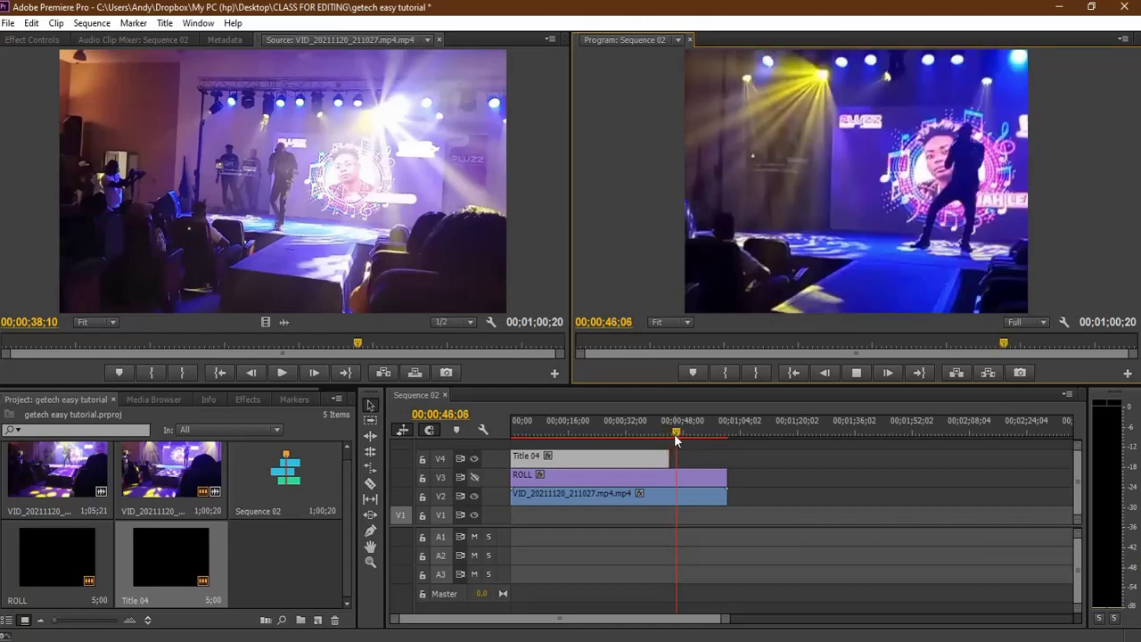
{"action": "key", "text": "ctrl+s"}
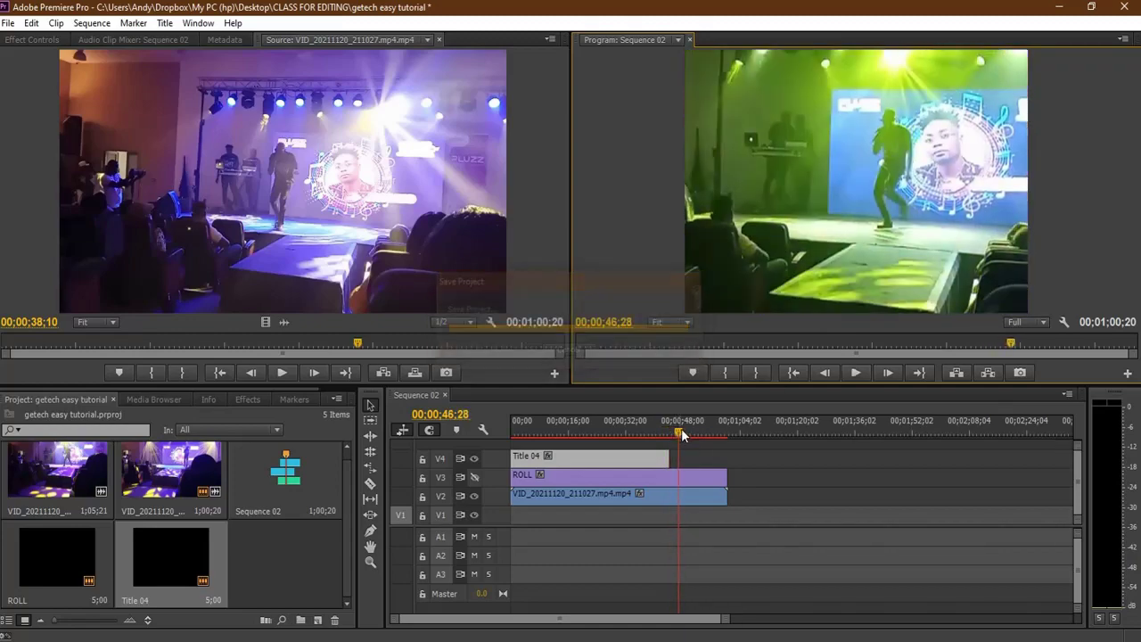